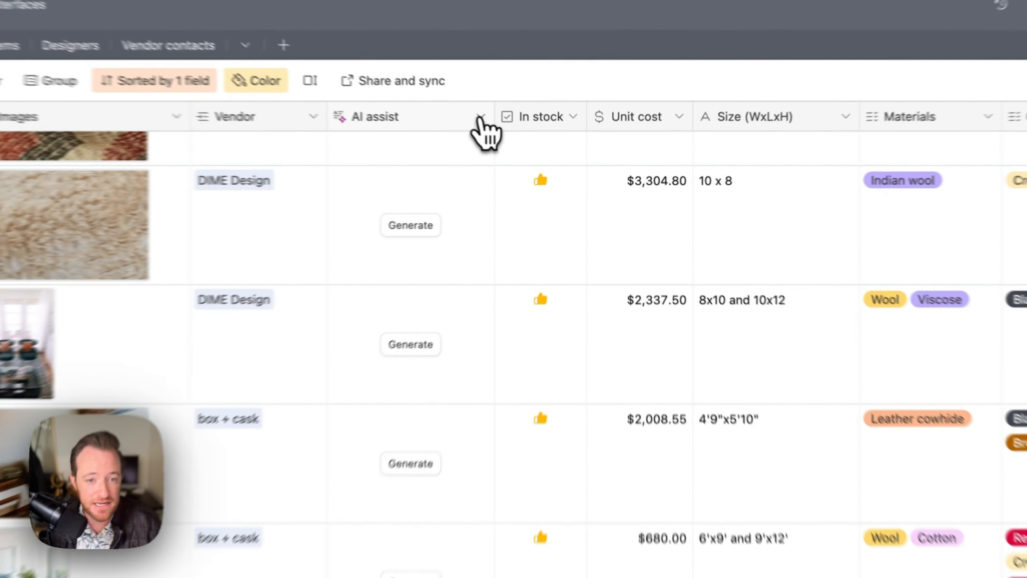
# Insert a new AI Generate text field right of the AI assist field.
pyautogui.click(537, 145)
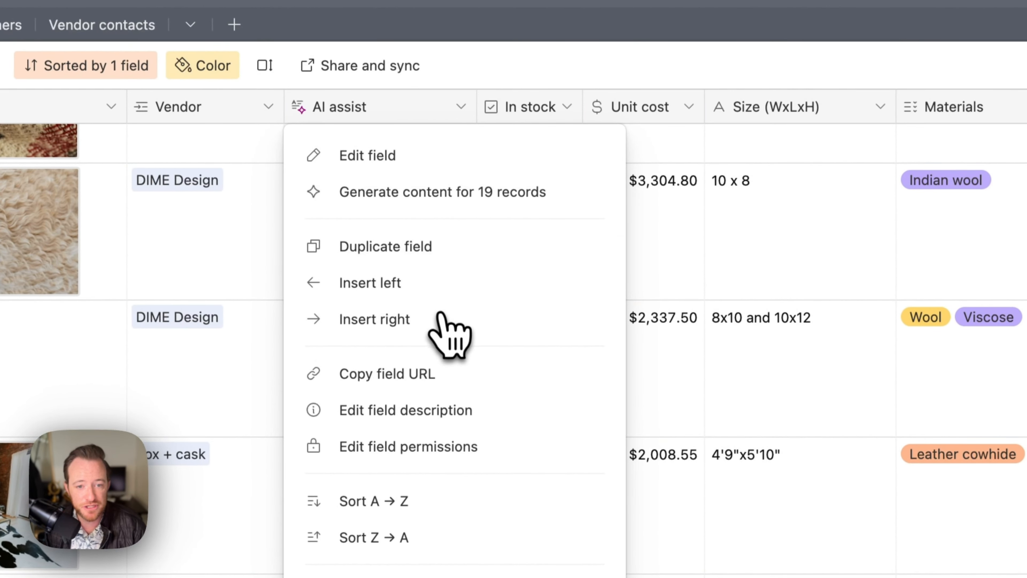
pyautogui.click(447, 318)
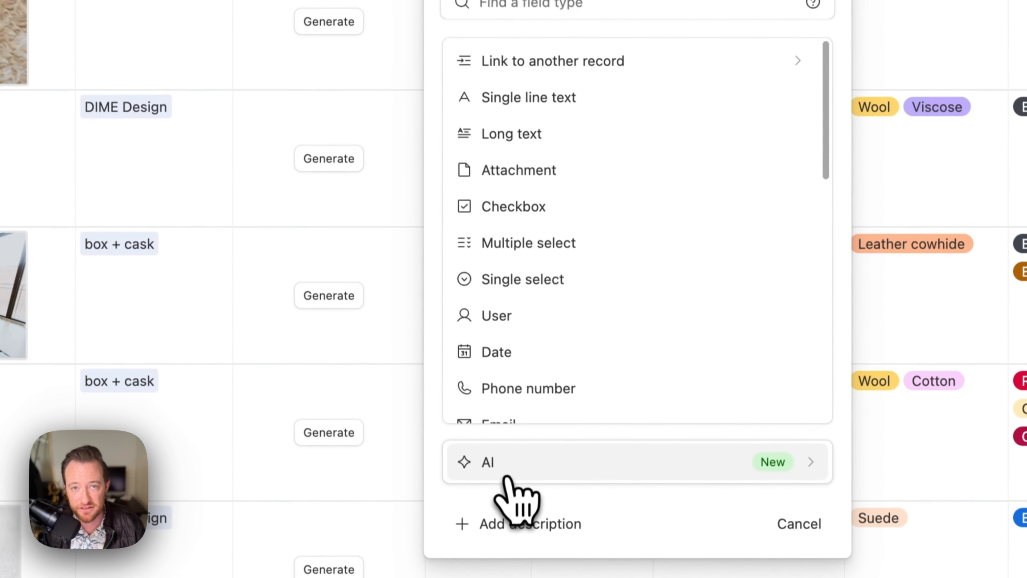
pyautogui.click(517, 526)
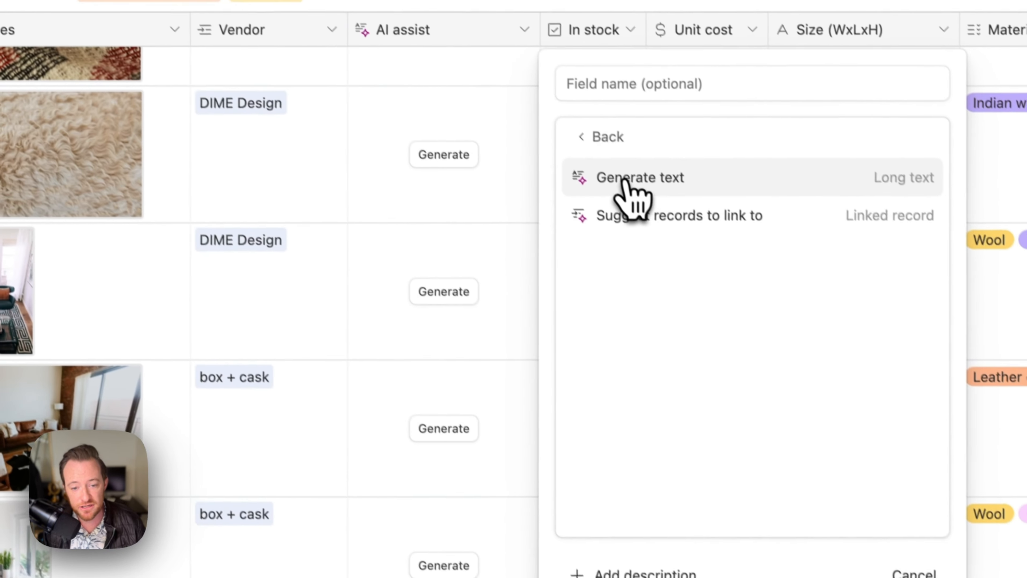
pyautogui.click(511, 38)
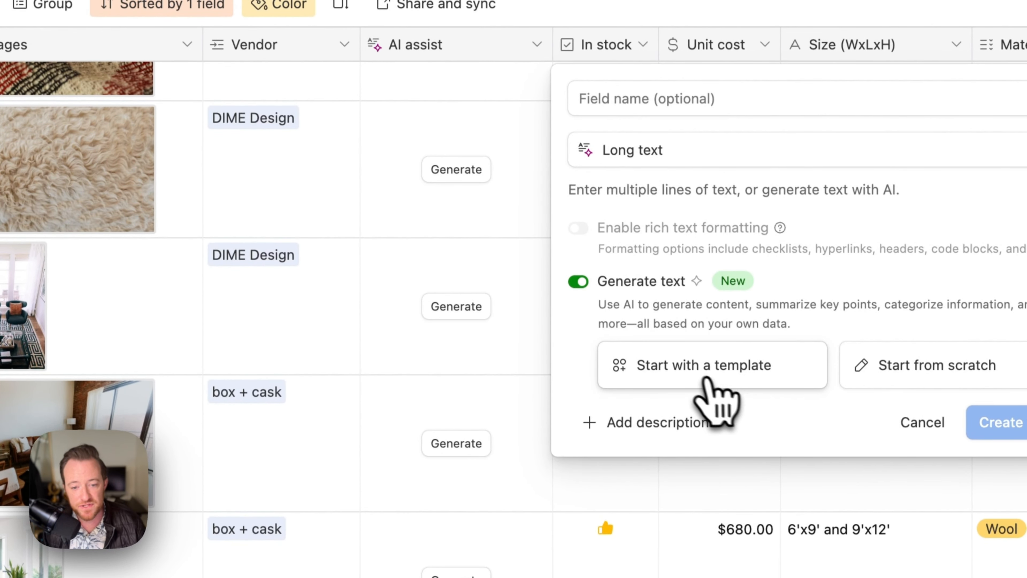
# Browse the prompt templates and pick the PRD template for the new field.
pyautogui.click(696, 375)
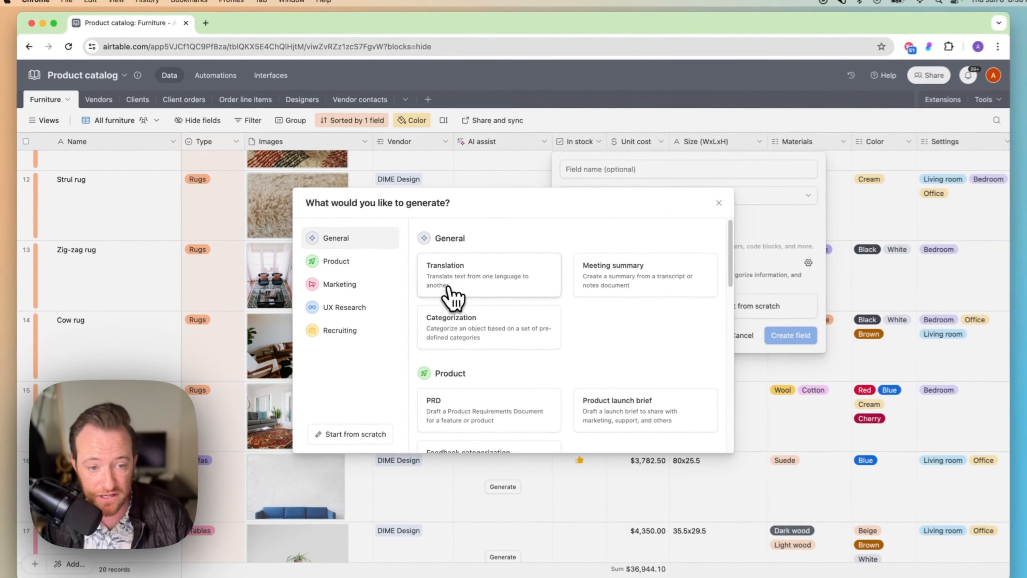
pyautogui.scroll(-5, 445, 322)
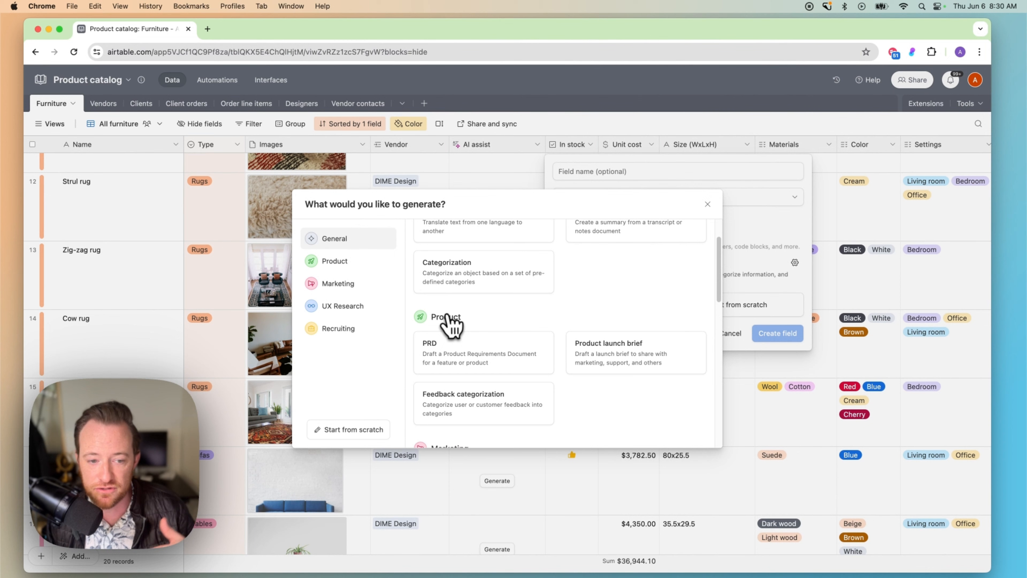
pyautogui.scroll(-4, 449, 320)
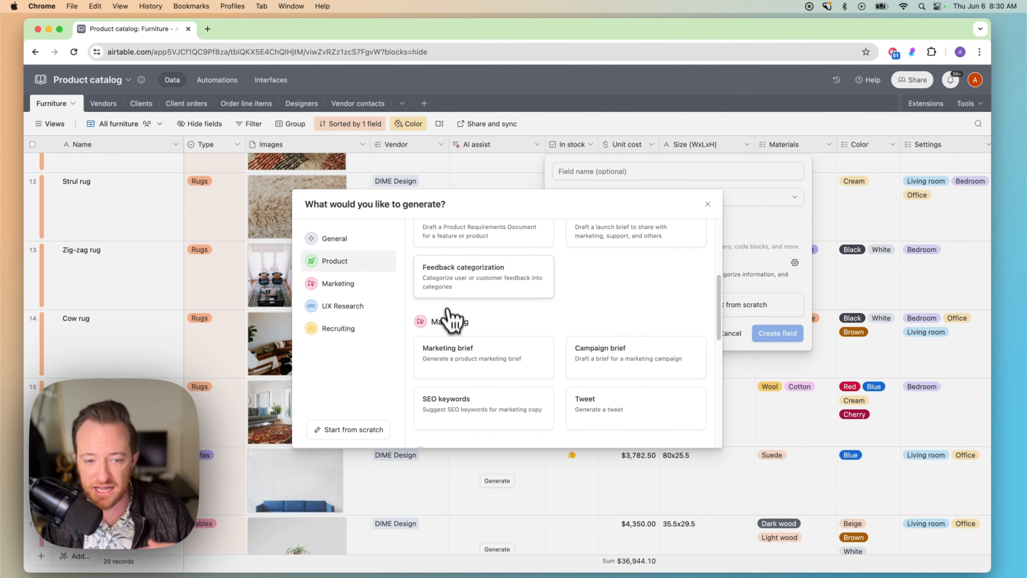
pyautogui.scroll(-1, 449, 286)
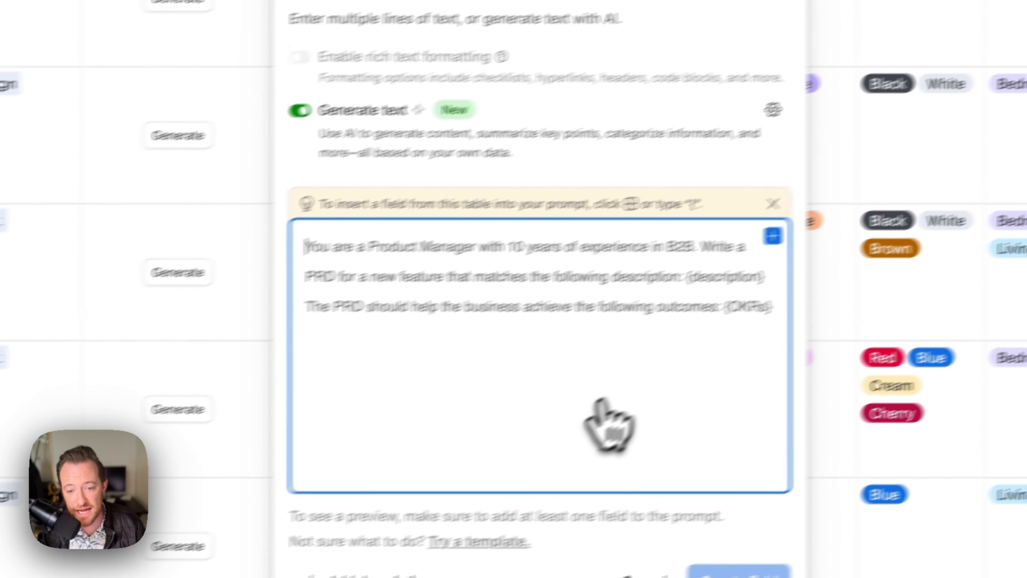
pyautogui.click(772, 110)
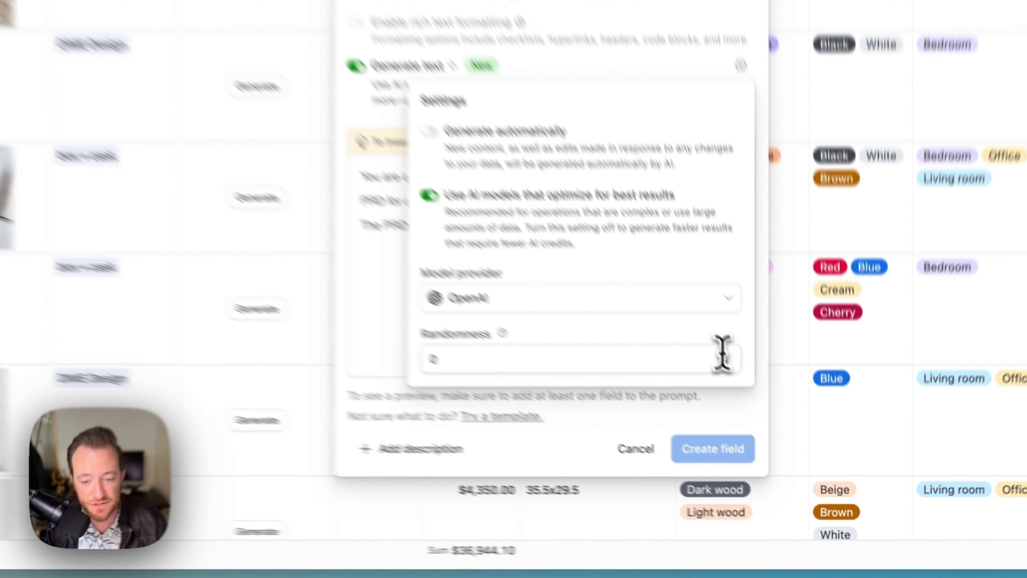
pyautogui.click(727, 356)
pyautogui.click(727, 356)
pyautogui.click(728, 356)
pyautogui.click(727, 363)
pyautogui.click(727, 363)
pyautogui.click(727, 362)
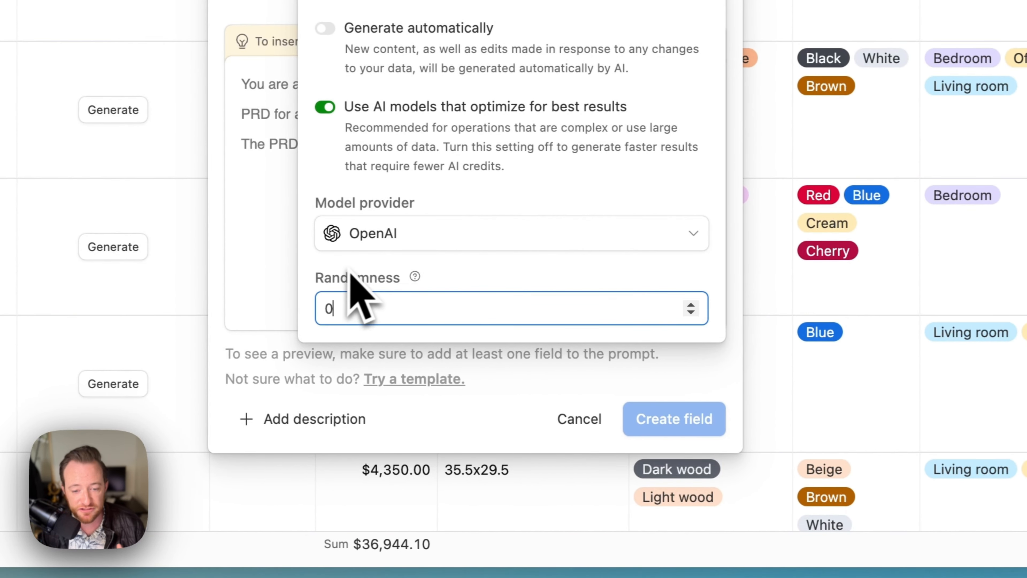
pyautogui.click(378, 242)
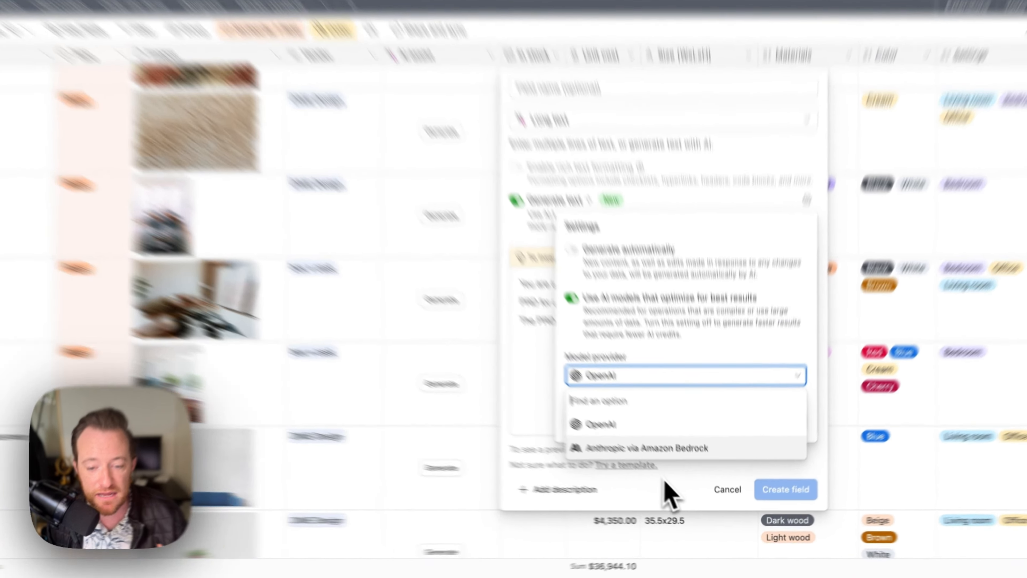
pyautogui.click(665, 481)
pyautogui.click(666, 481)
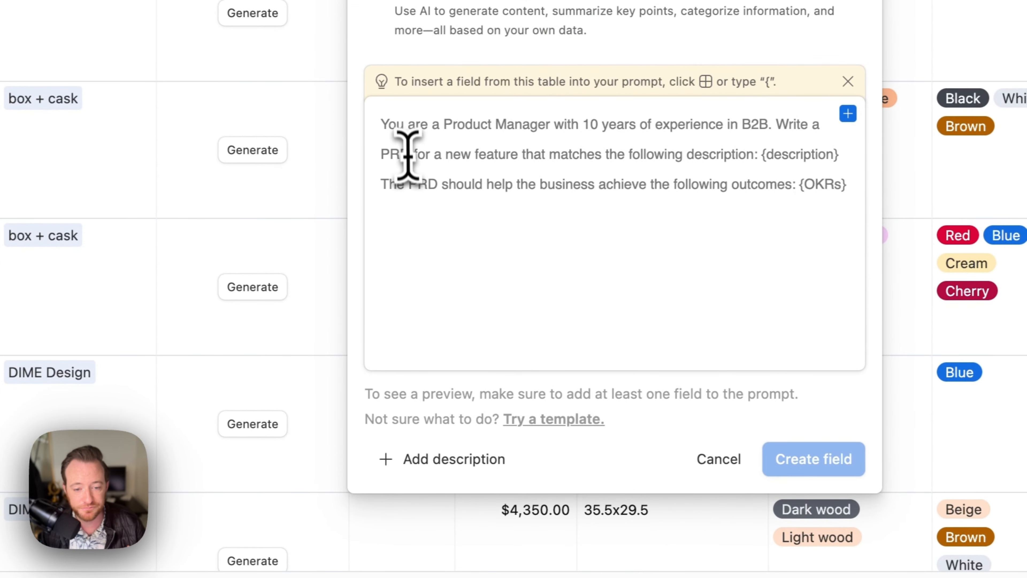
pyautogui.click(407, 134)
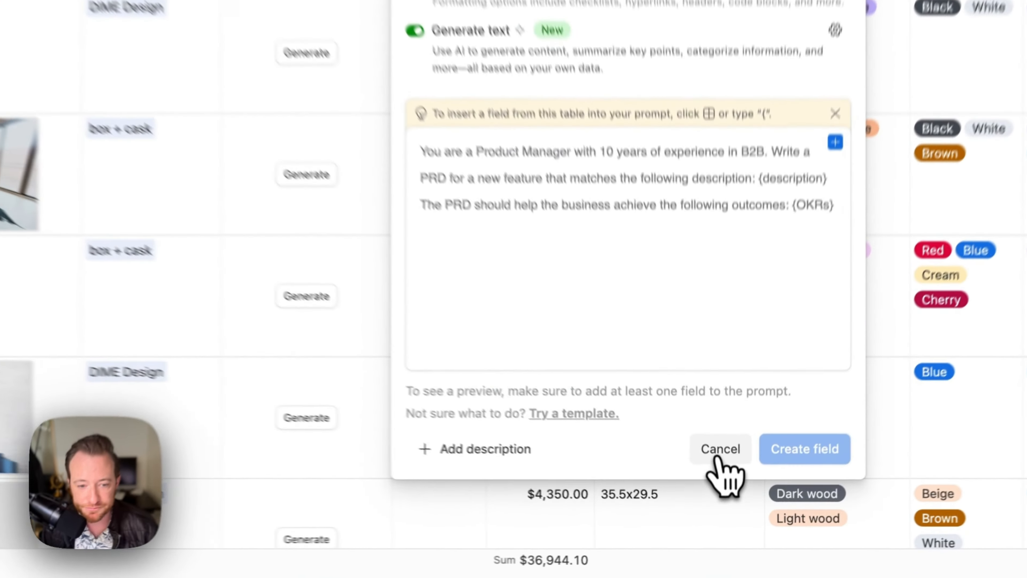
# Discard the new field draft and open AI assist's configuration with its copywriter prompt.
pyautogui.click(730, 498)
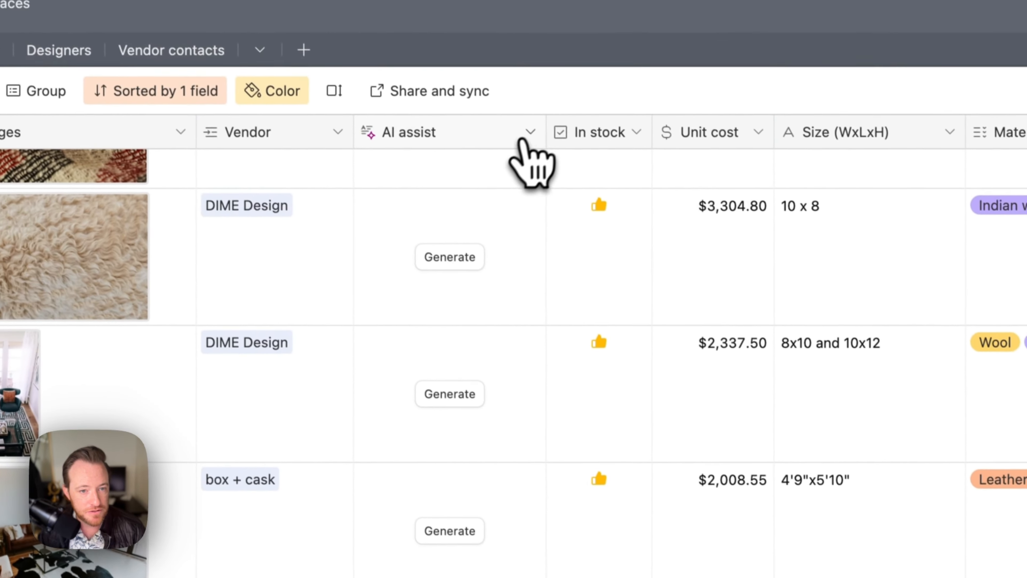
pyautogui.click(498, 65)
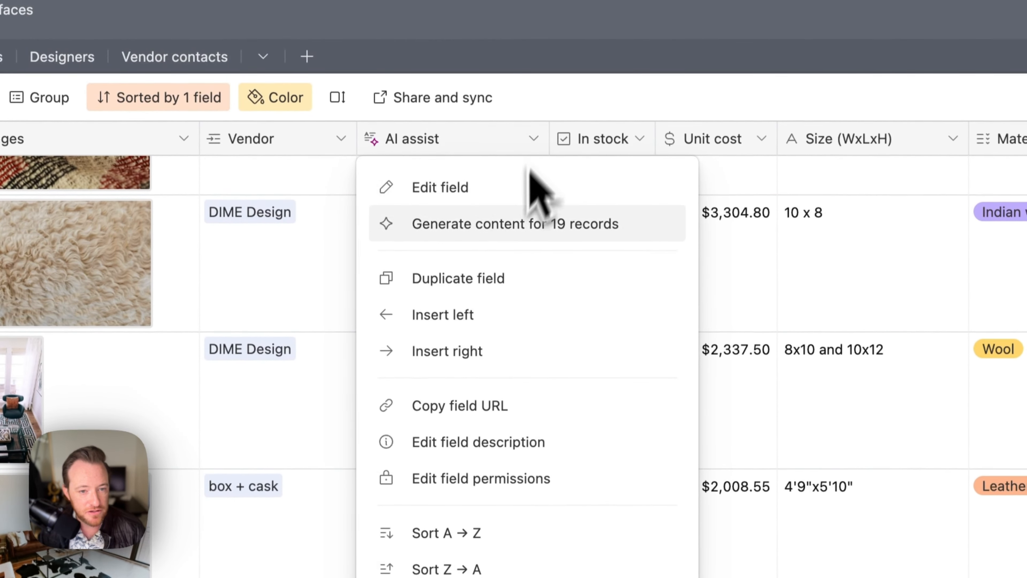
pyautogui.click(492, 198)
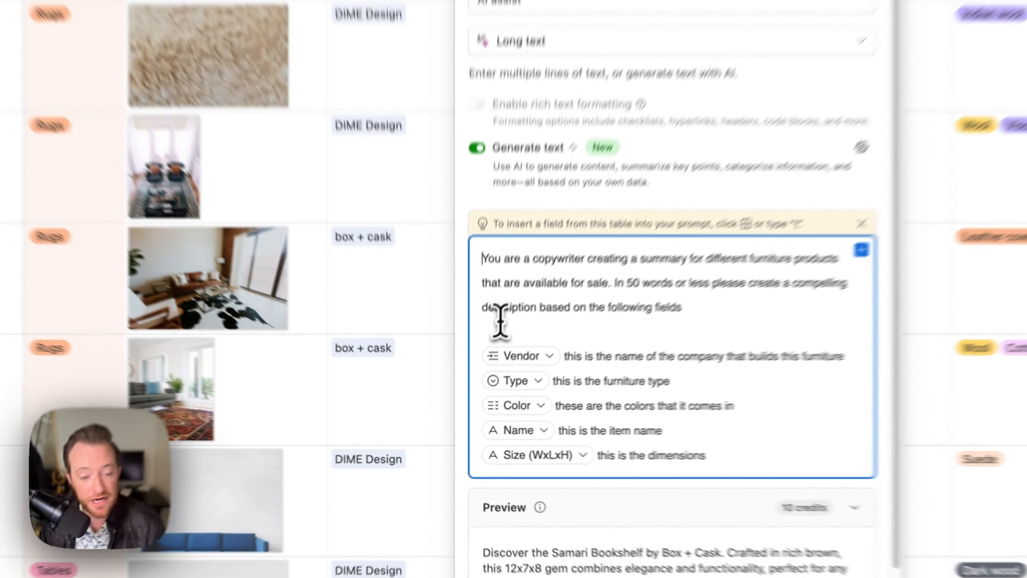
# Insert a Notes field reference on the blank line above Vendor in the prompt.
pyautogui.click(477, 372)
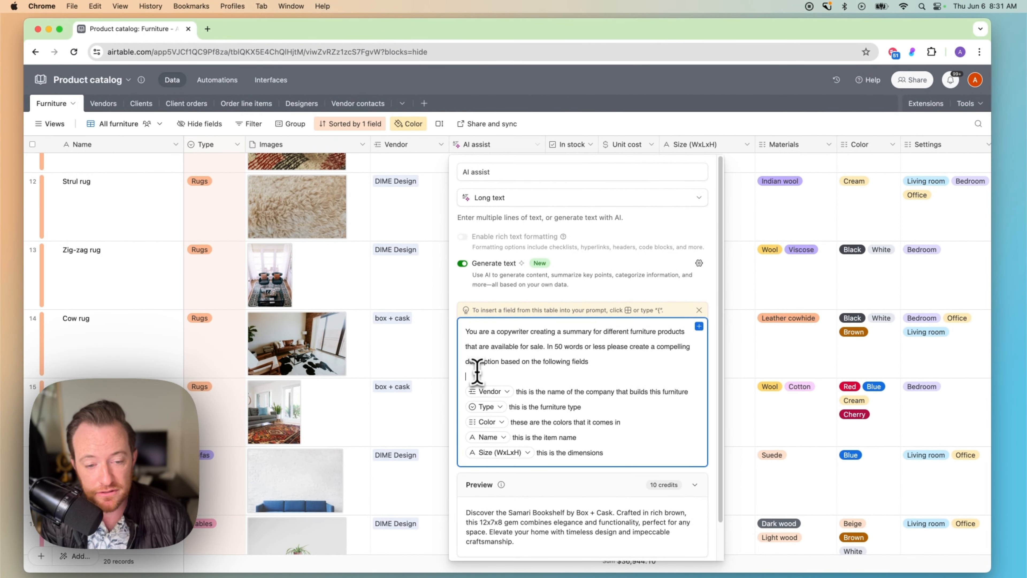
pyautogui.write('{')
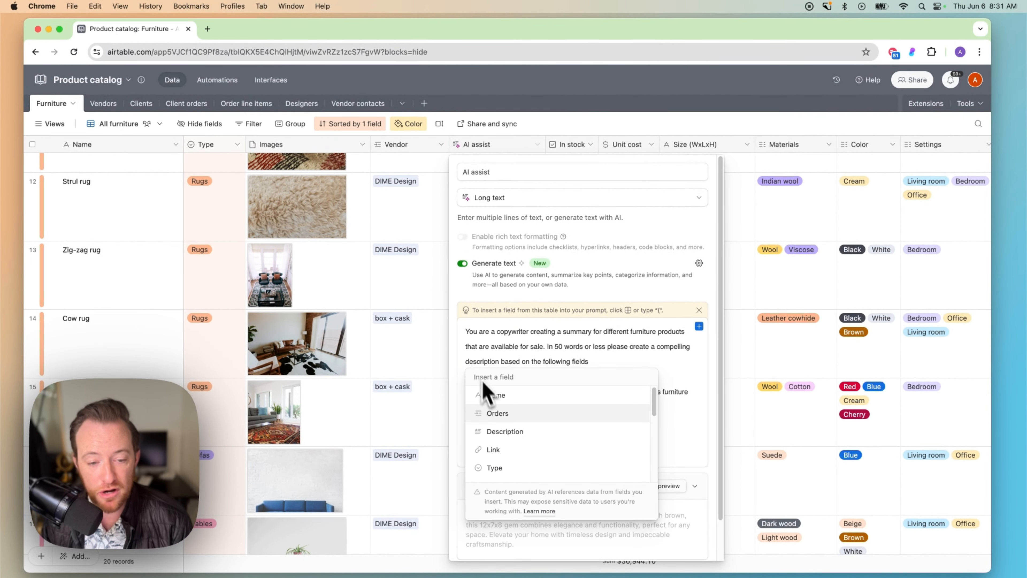
pyautogui.scroll(-5, 503, 431)
pyautogui.scroll(3, 506, 439)
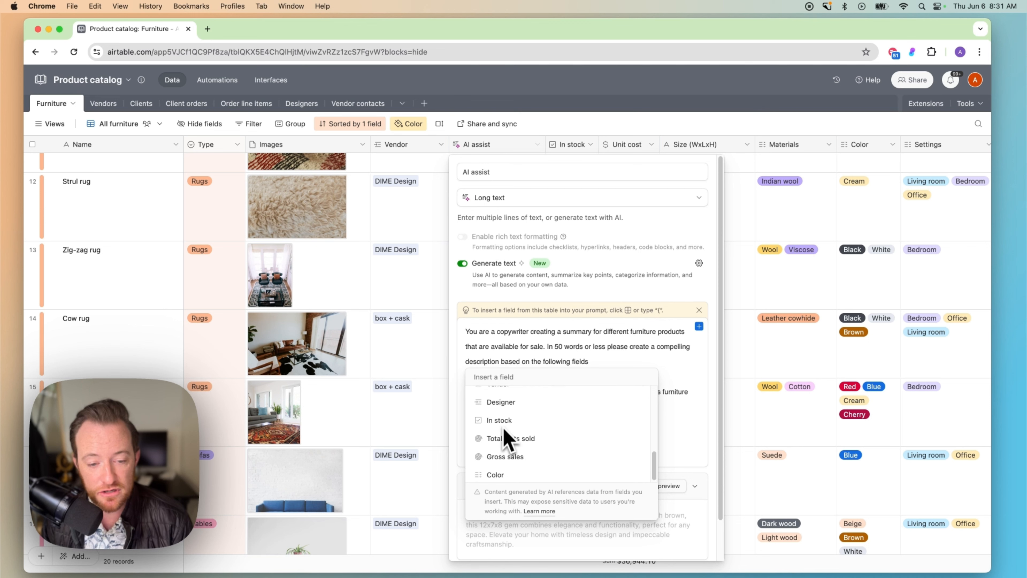
pyautogui.scroll(-3, 504, 430)
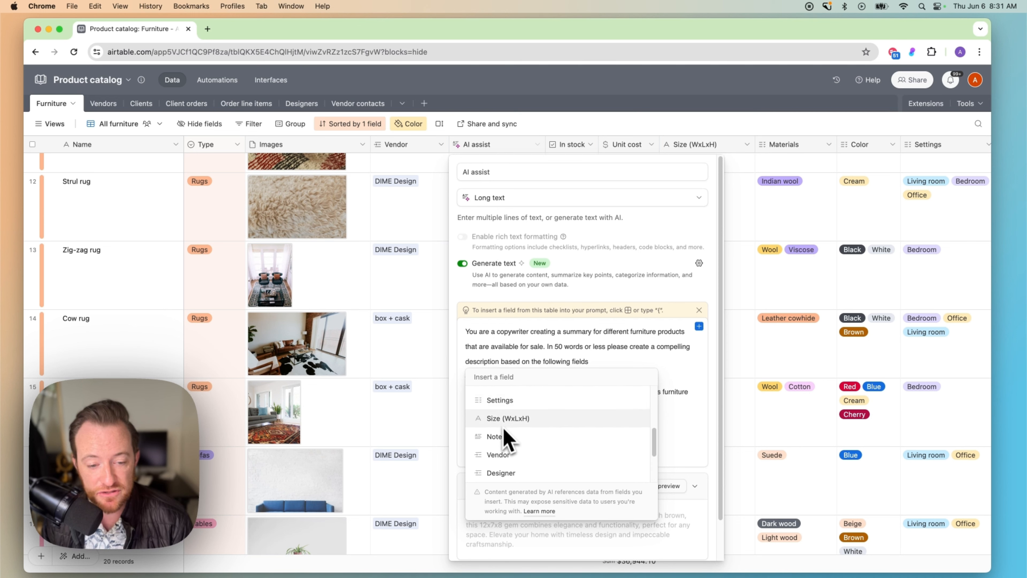
pyautogui.scroll(4, 505, 441)
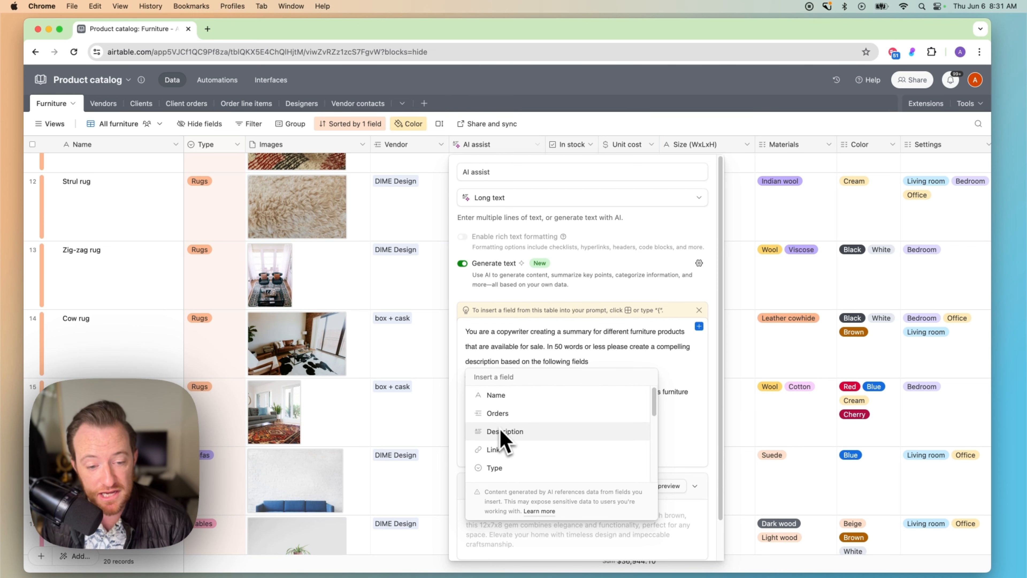
pyautogui.scroll(-3, 507, 445)
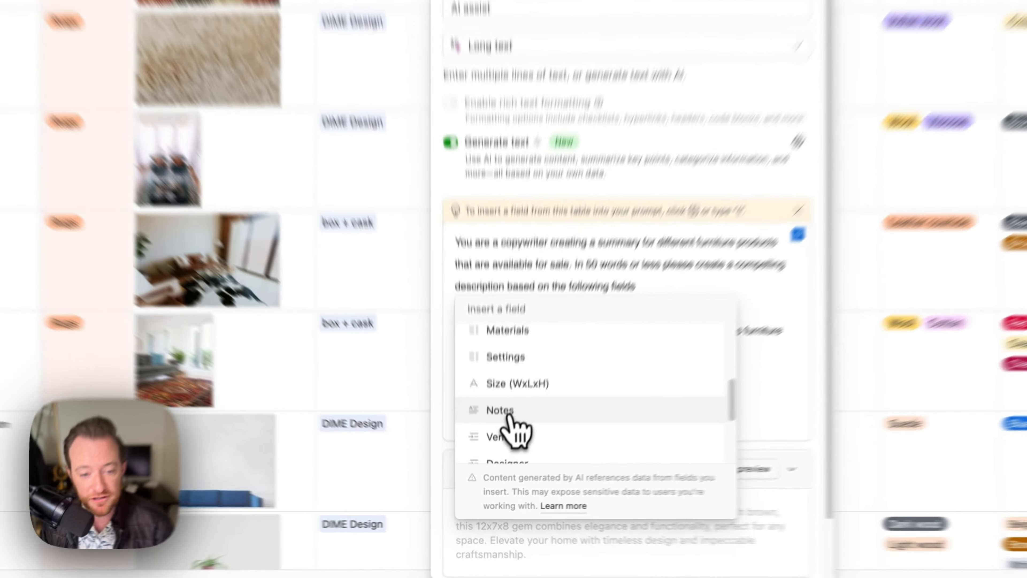
pyautogui.click(499, 447)
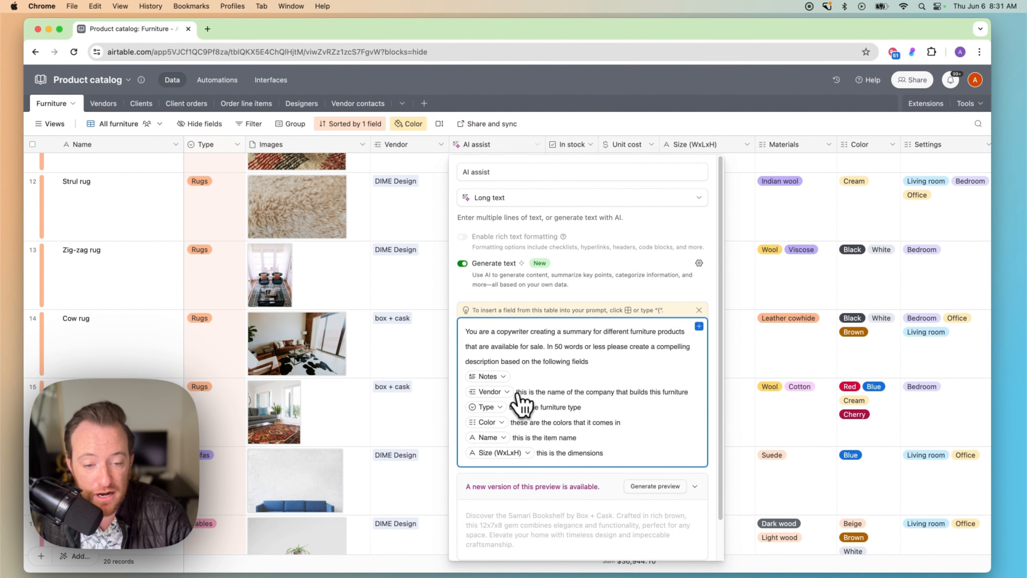
# Remove the Notes reference and the empty line, then save the AI assist settings.
pyautogui.press('BackSpace')
pyautogui.scroll(-1, 521, 398)
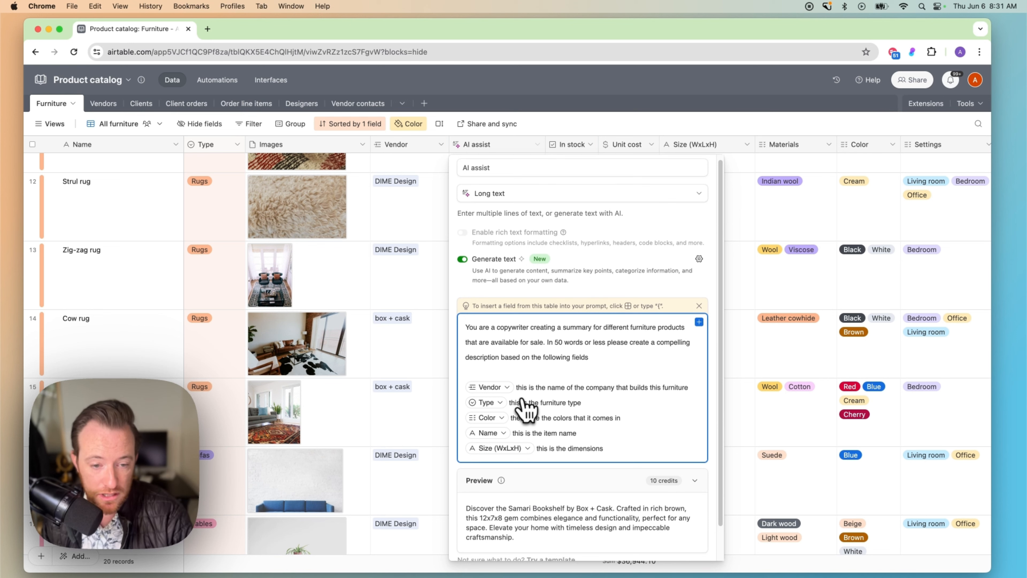
pyautogui.press('BackSpace')
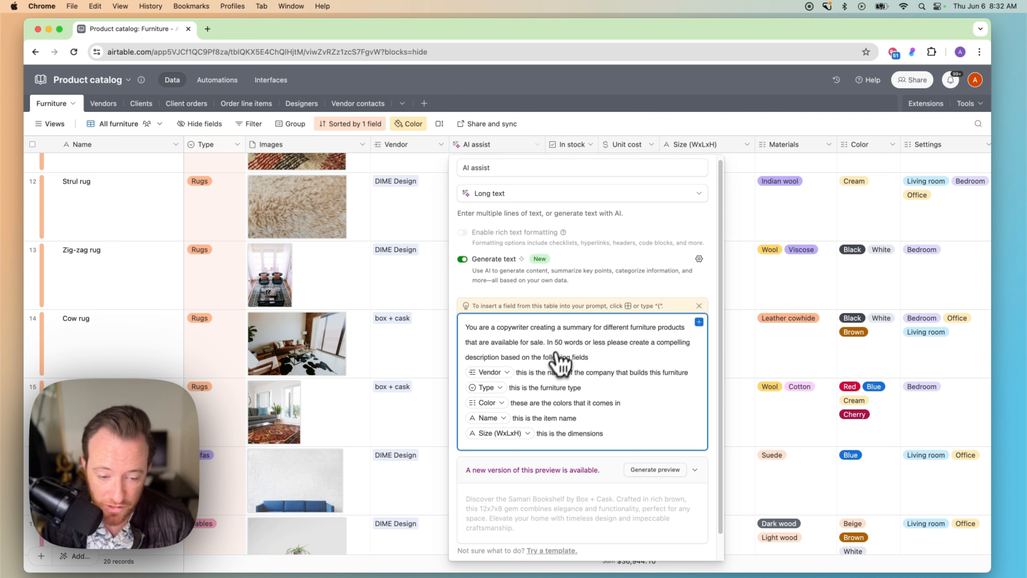
pyautogui.scroll(-2, 546, 457)
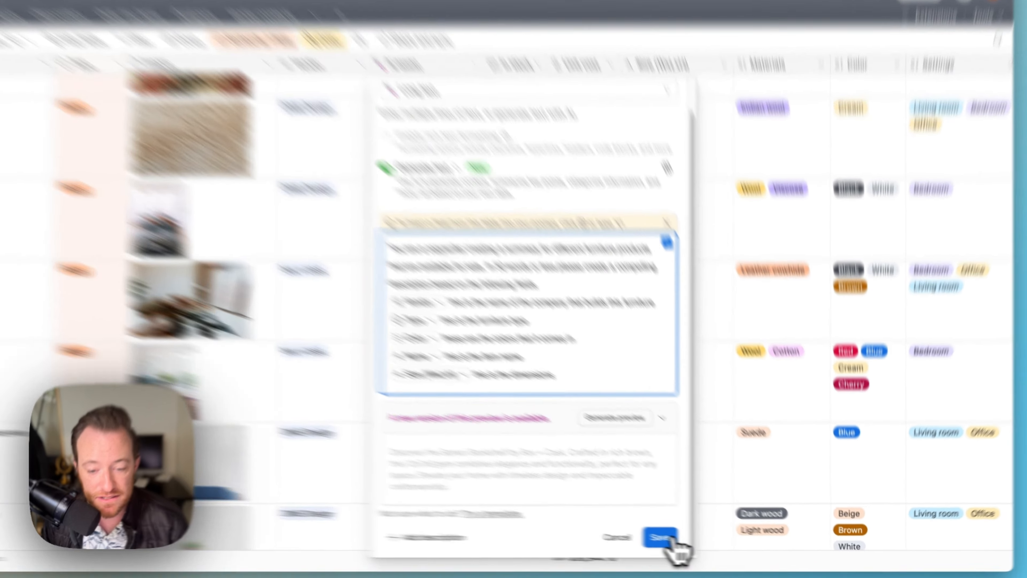
pyautogui.click(671, 538)
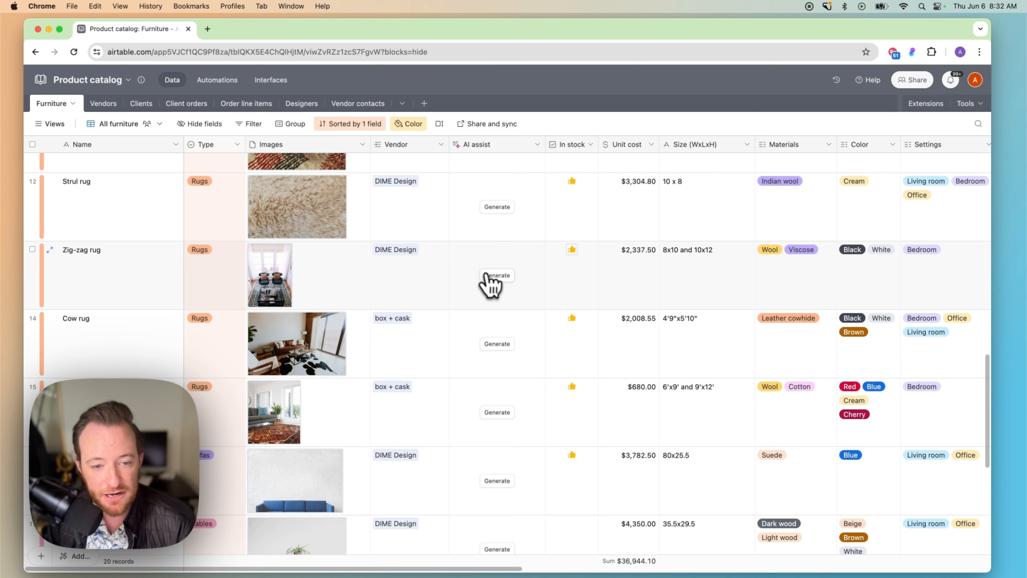
# Generate the Zig-zag rug's description and expand the cell to read the full text.
pyautogui.click(498, 277)
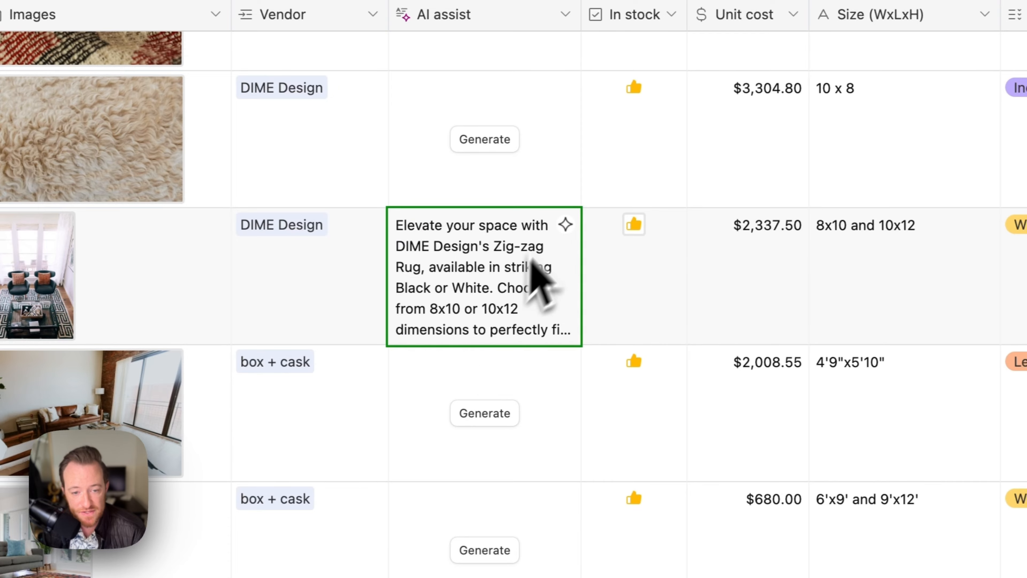
pyautogui.click(566, 251)
pyautogui.click(568, 224)
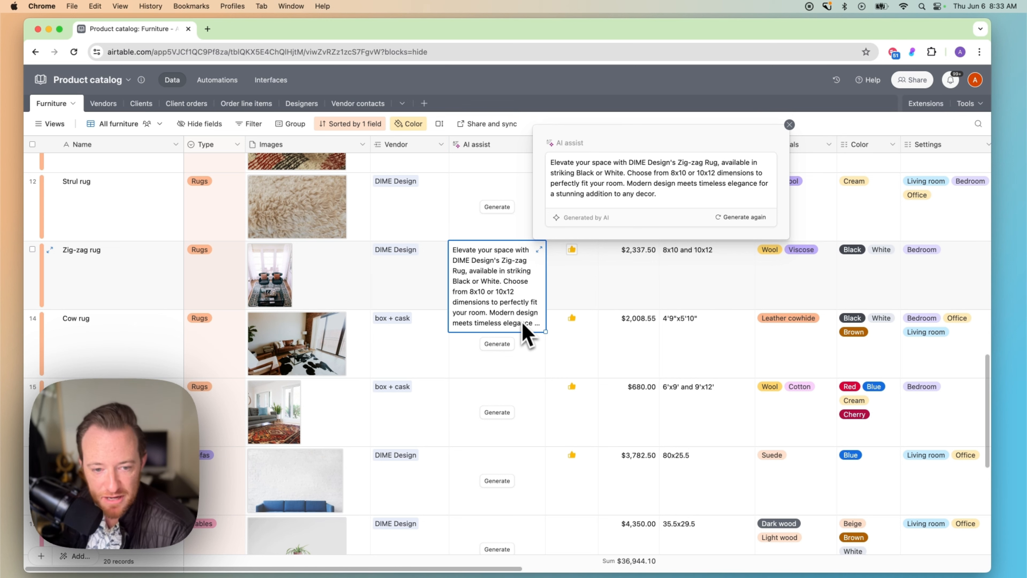
# Review the Kelly Sall light's generated description and its Color values in row 7.
pyautogui.scroll(-8, 558, 428)
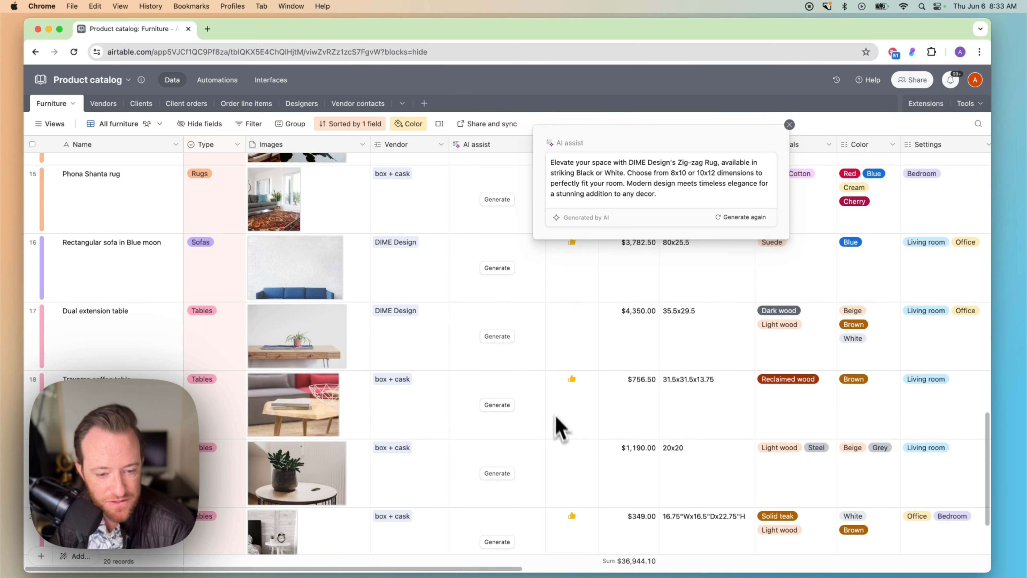
pyautogui.scroll(15, 564, 441)
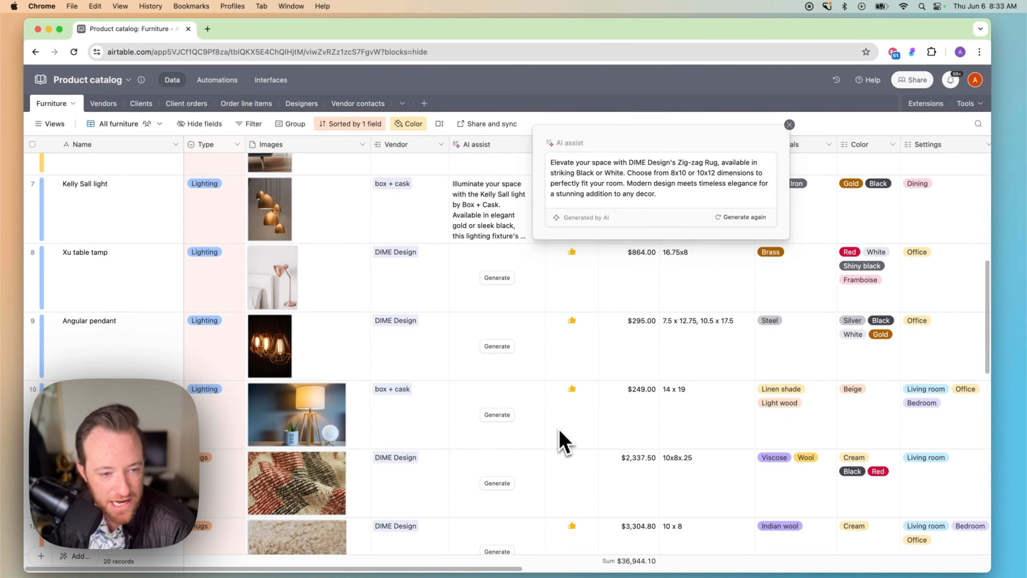
pyautogui.click(524, 319)
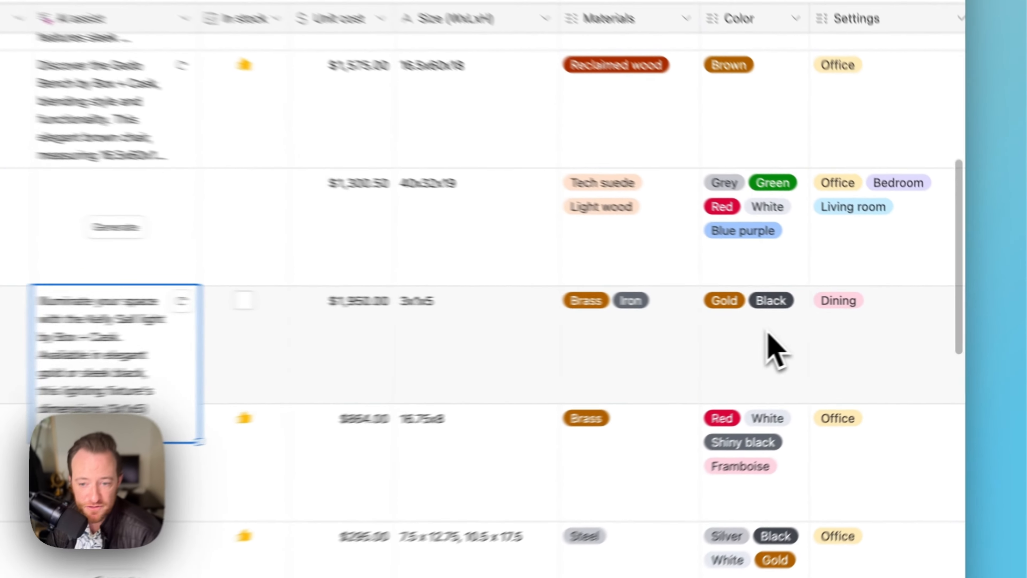
pyautogui.click(767, 334)
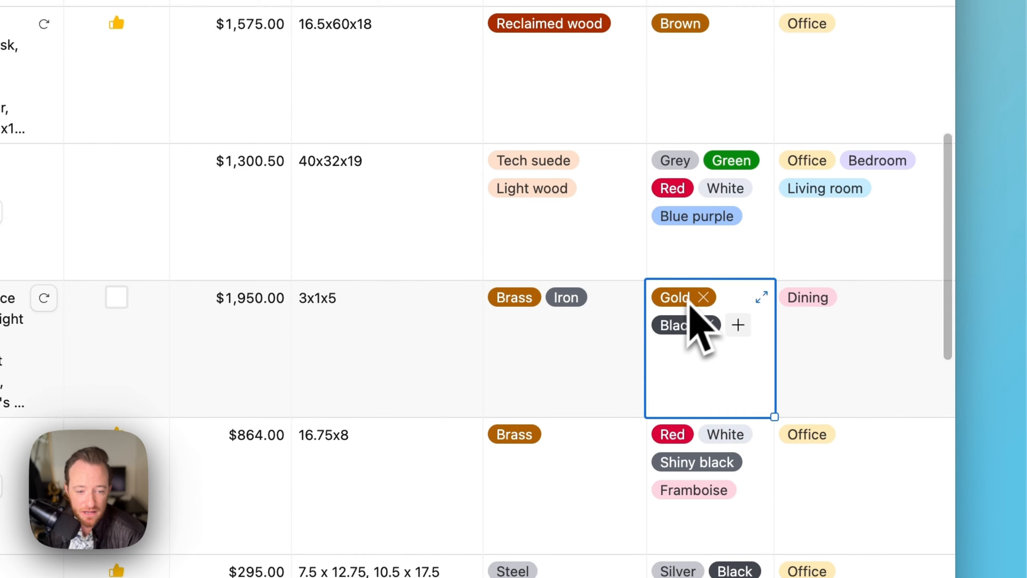
pyautogui.click(419, 333)
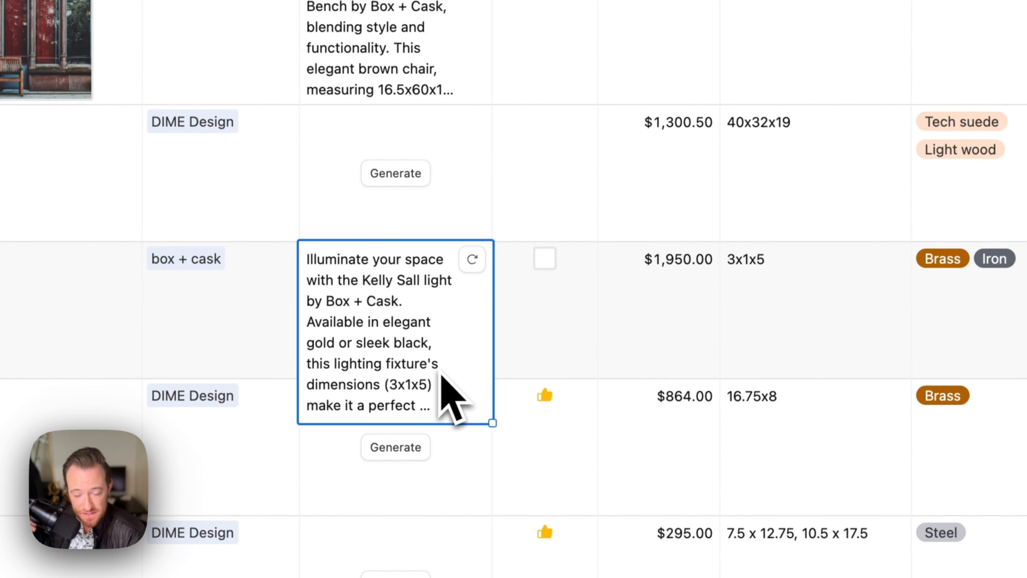
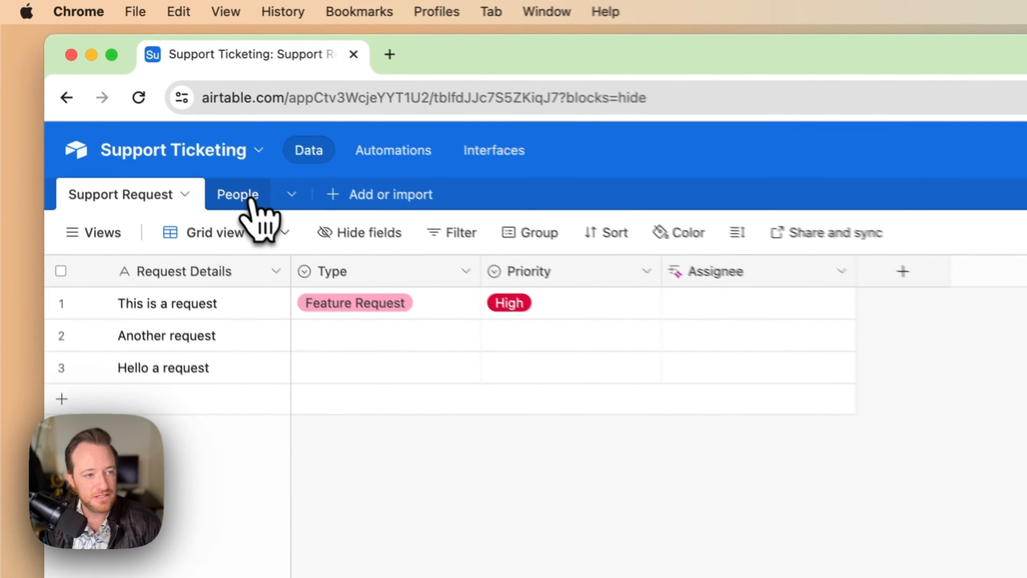
pyautogui.click(147, 114)
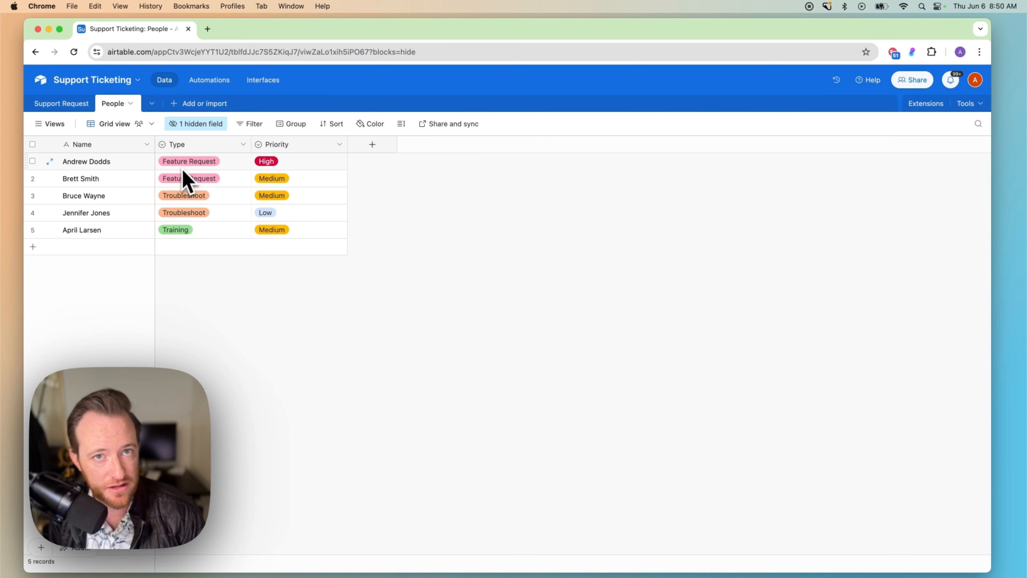
pyautogui.click(66, 107)
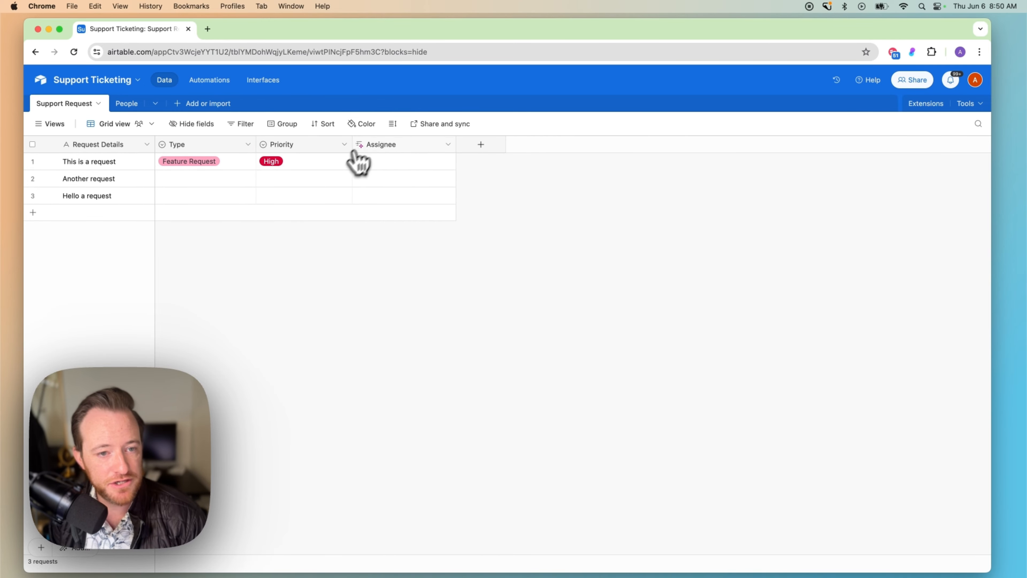
# Keep AI top matches on Type and Priority for the Assignee field, then save and confirm the change.
pyautogui.click(449, 146)
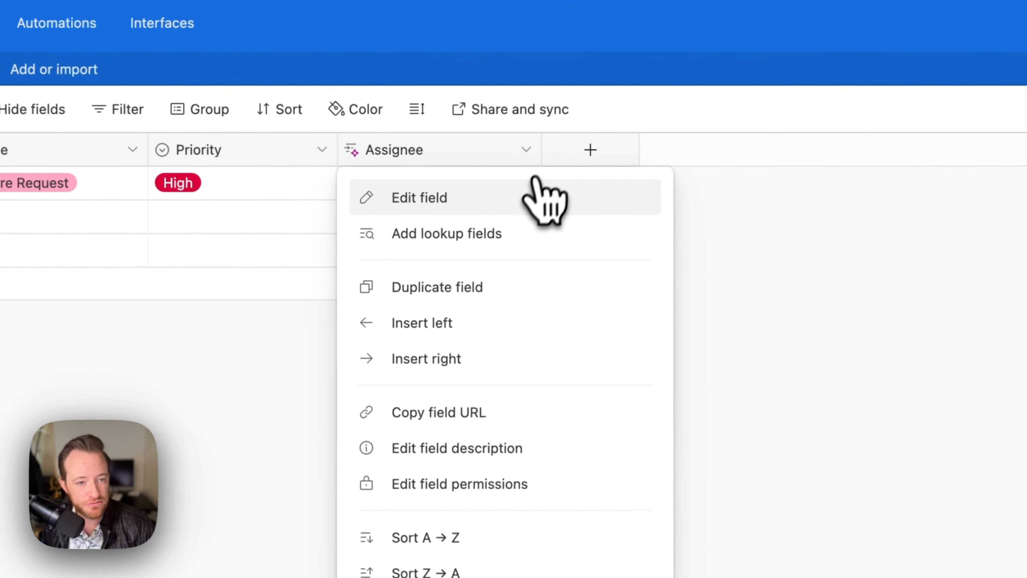
pyautogui.click(442, 200)
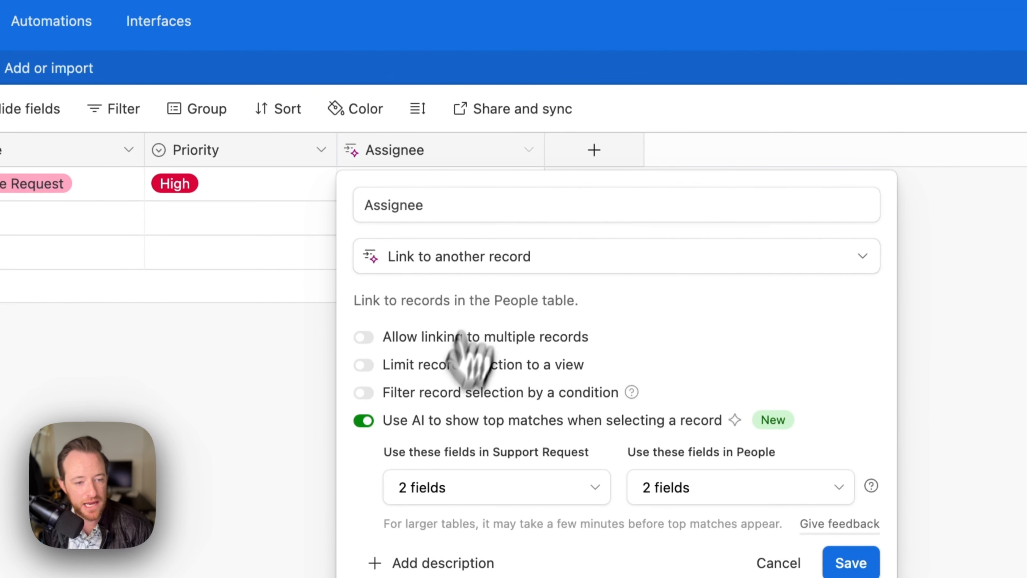
pyautogui.click(364, 420)
pyautogui.click(363, 422)
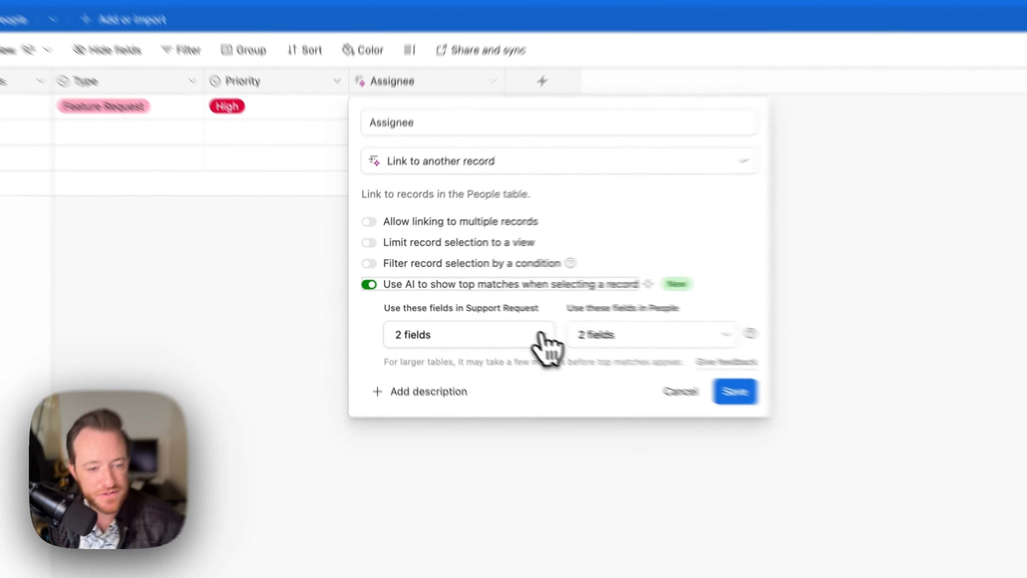
pyautogui.click(483, 313)
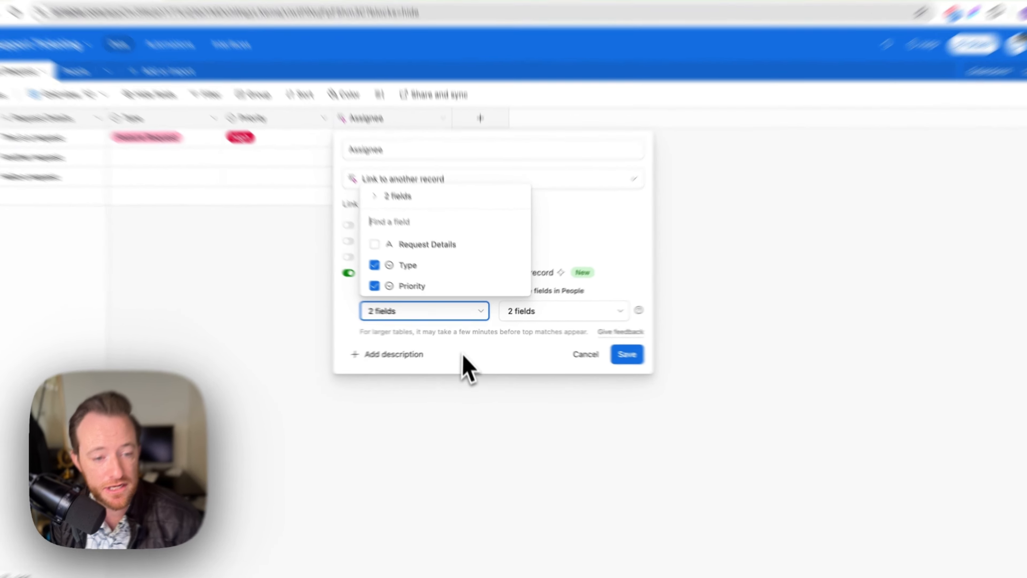
pyautogui.click(464, 355)
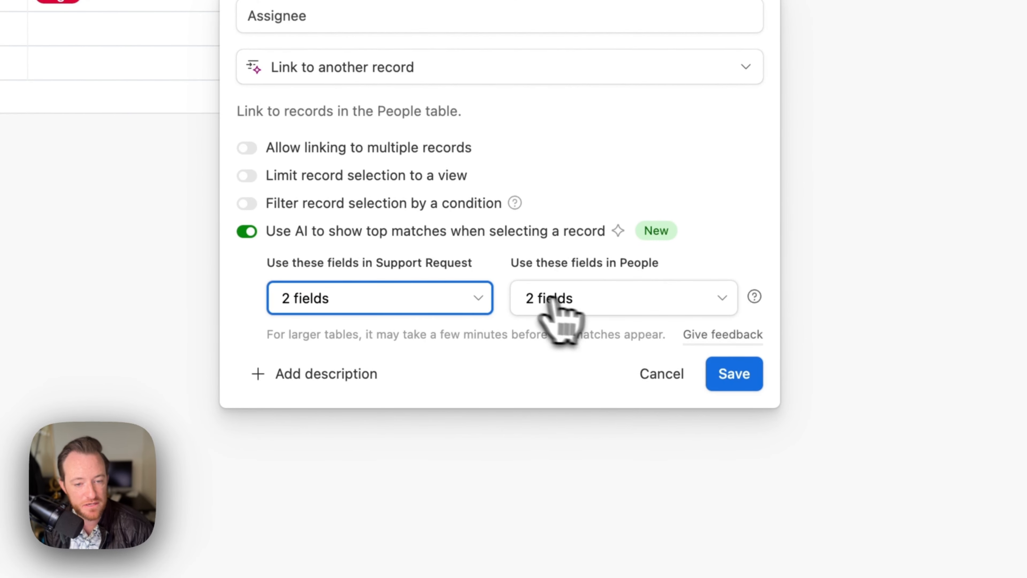
pyautogui.click(553, 302)
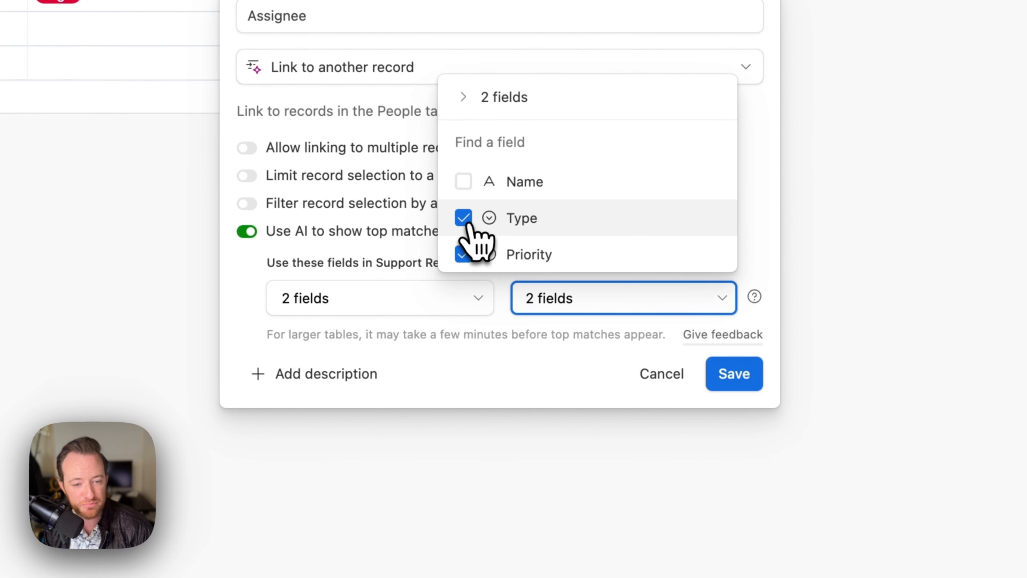
pyautogui.click(595, 352)
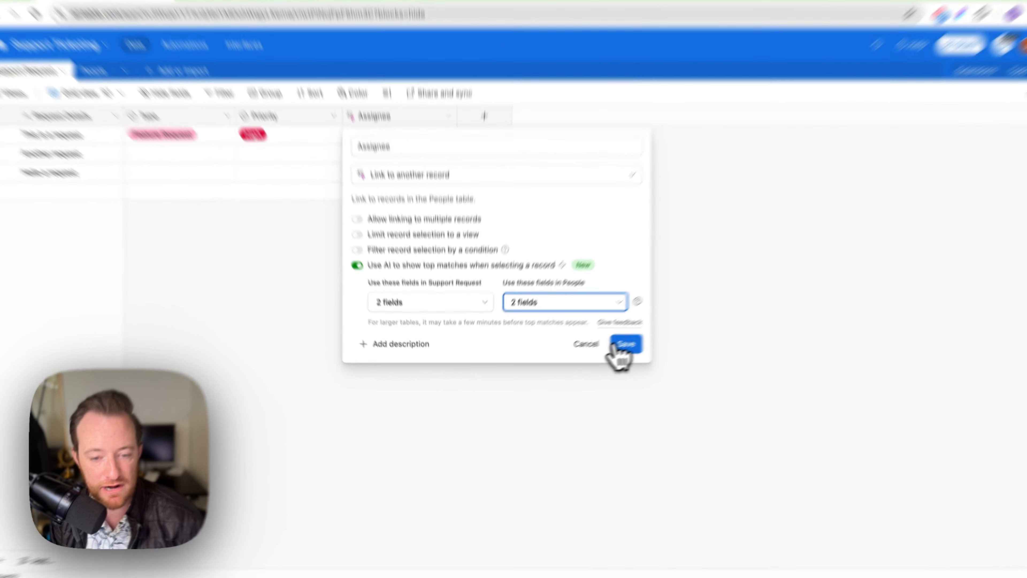
pyautogui.click(620, 352)
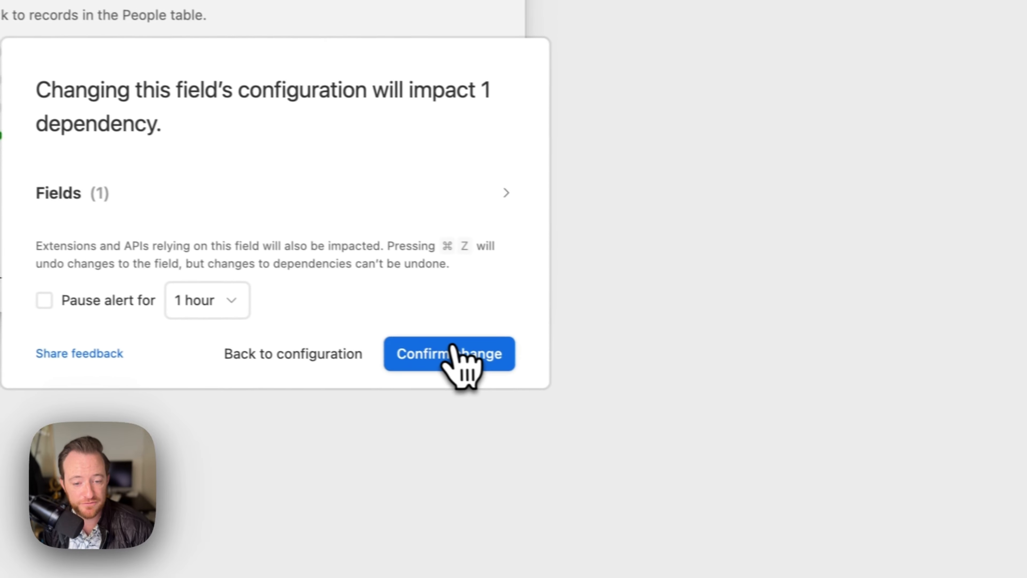
pyautogui.click(841, 399)
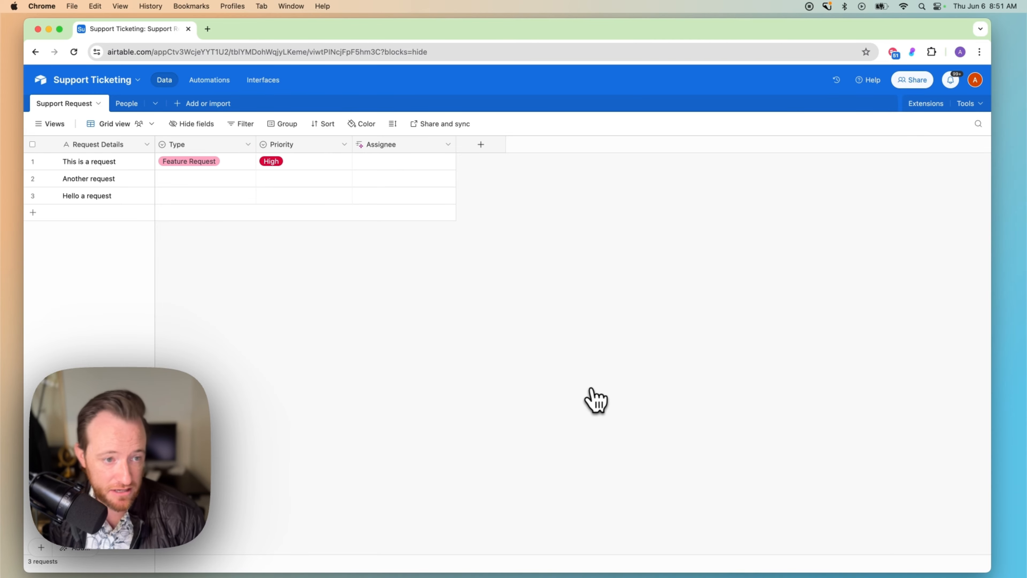
# Preview assignee suggestions for the first request, then set Another request to Feature Request with Med priority.
pyautogui.click(391, 165)
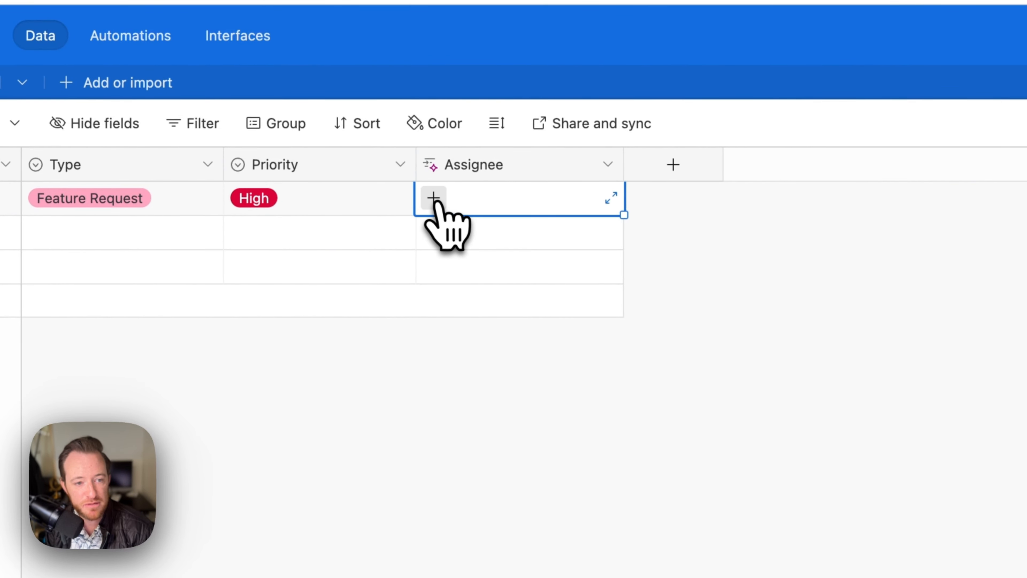
pyautogui.click(434, 200)
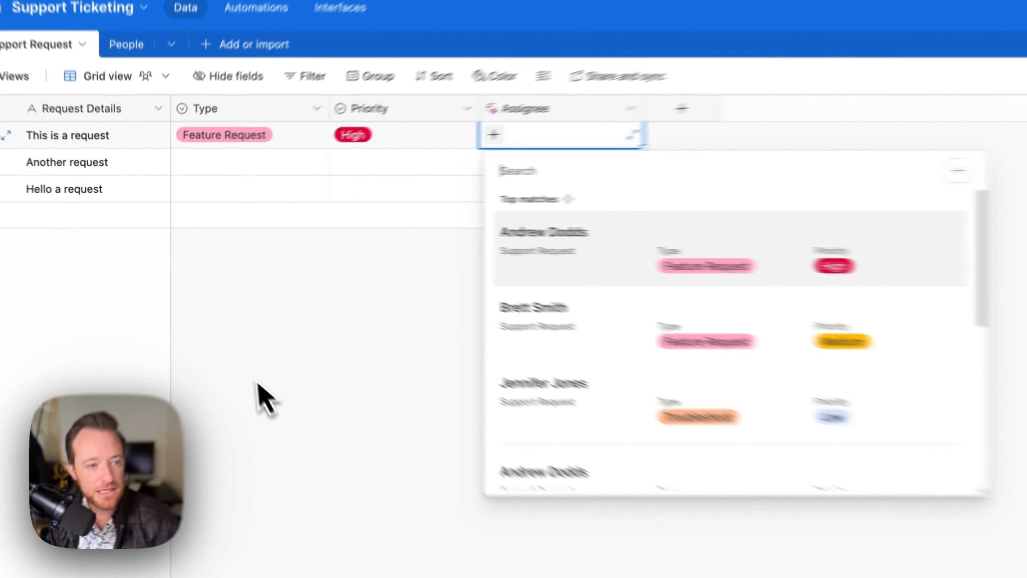
pyautogui.click(208, 319)
pyautogui.doubleClick(273, 157)
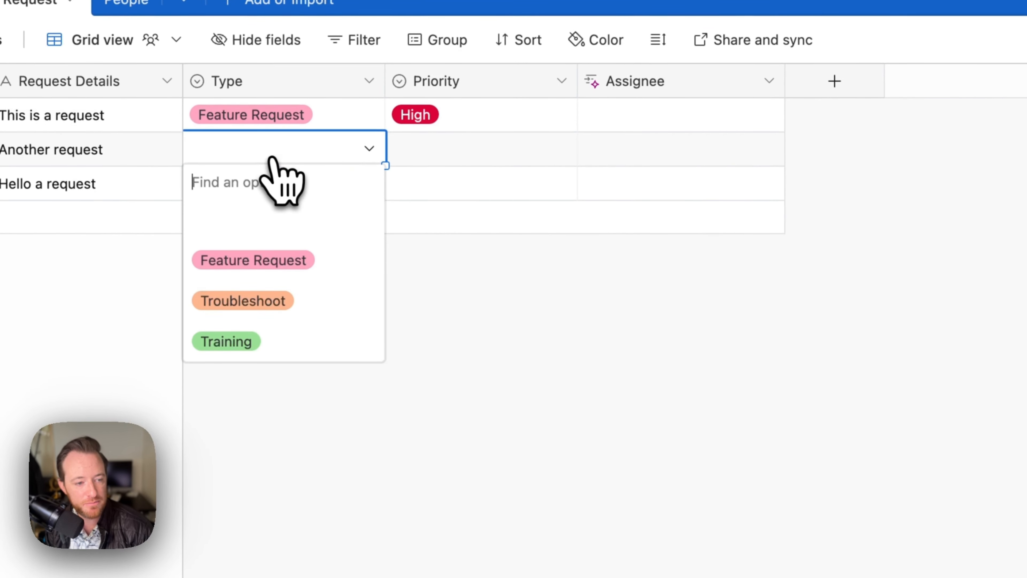
pyautogui.click(289, 257)
pyautogui.click(431, 150)
pyautogui.click(432, 154)
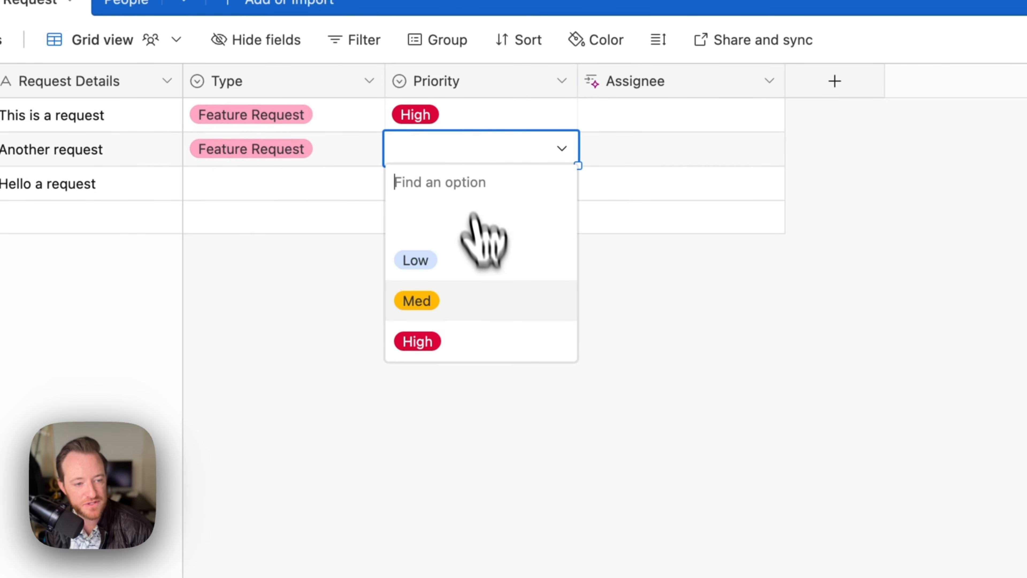
pyautogui.click(490, 298)
pyautogui.click(613, 154)
pyautogui.click(595, 148)
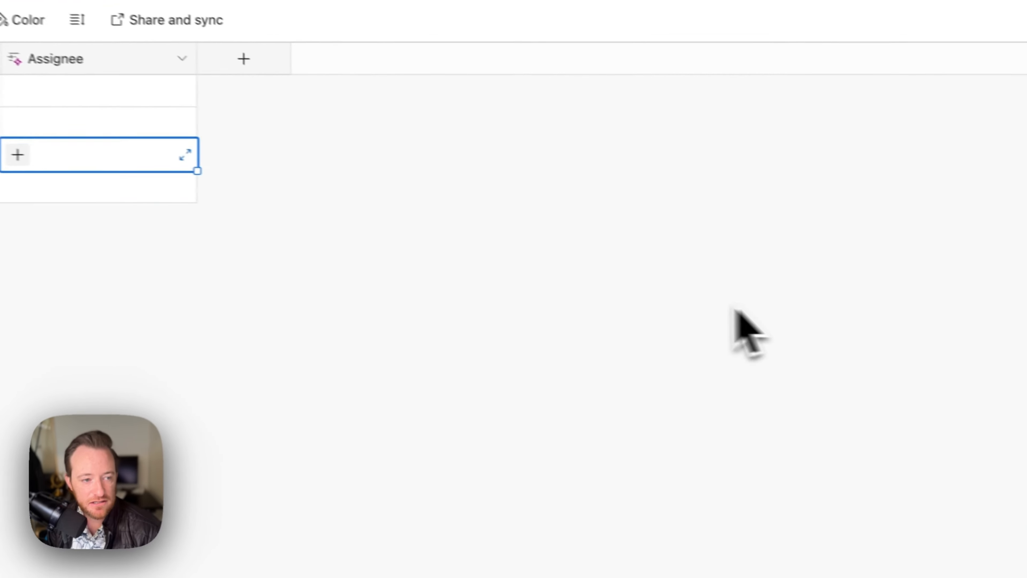
# Set Hello a request to Troubleshoot with Med priority and assign its top suggested person.
pyautogui.click(201, 190)
pyautogui.click(255, 170)
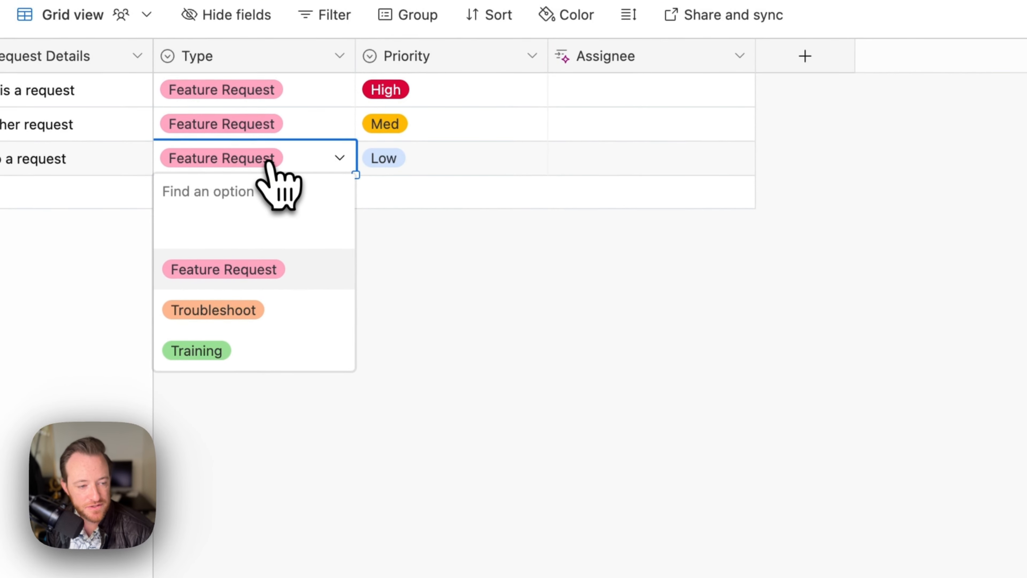
pyautogui.click(252, 318)
pyautogui.doubleClick(424, 160)
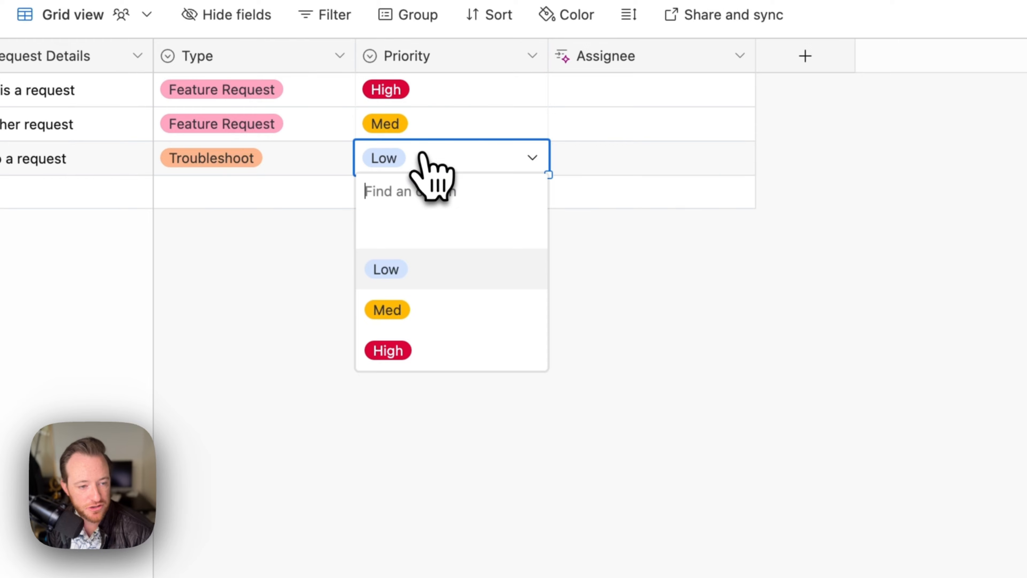
pyautogui.click(423, 298)
pyautogui.doubleClick(591, 165)
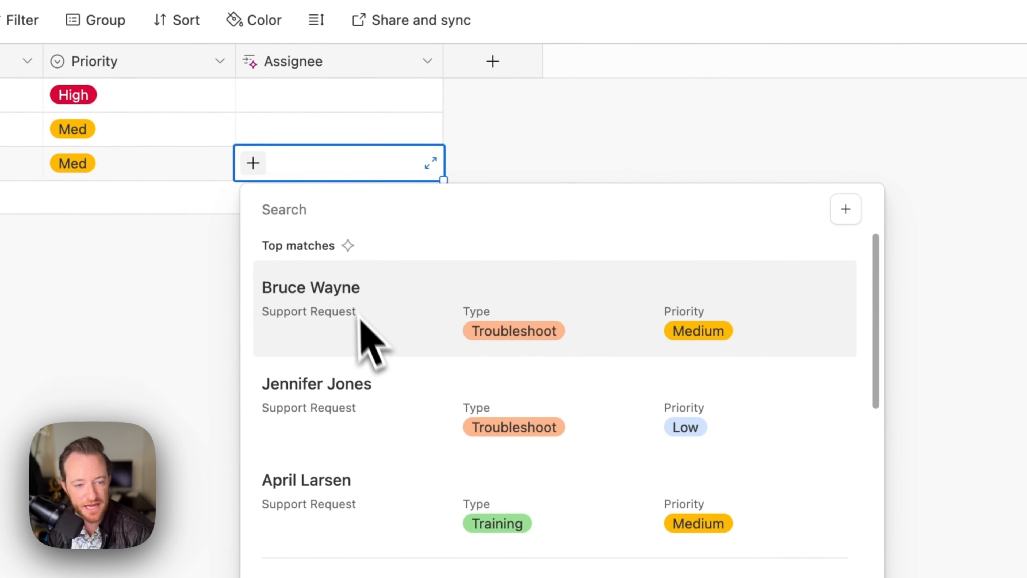
pyautogui.click(313, 315)
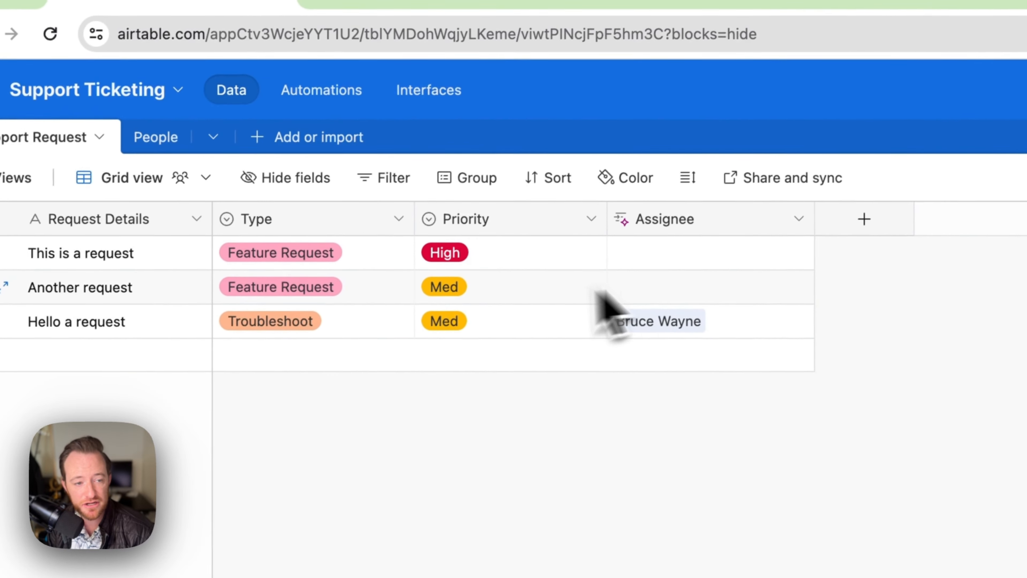
# Assign the top AI-suggested person to Another request.
pyautogui.click(688, 295)
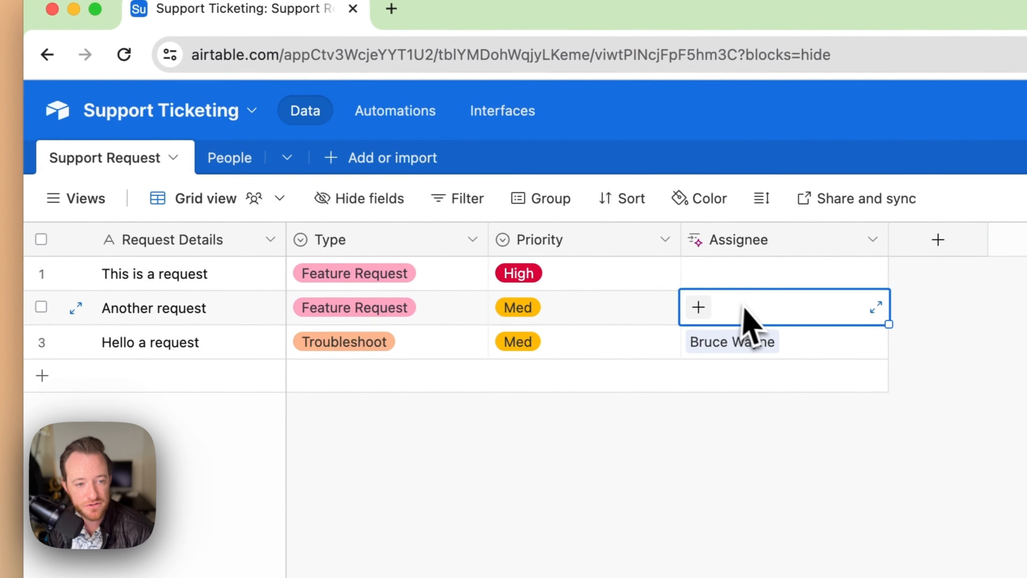
pyautogui.click(646, 294)
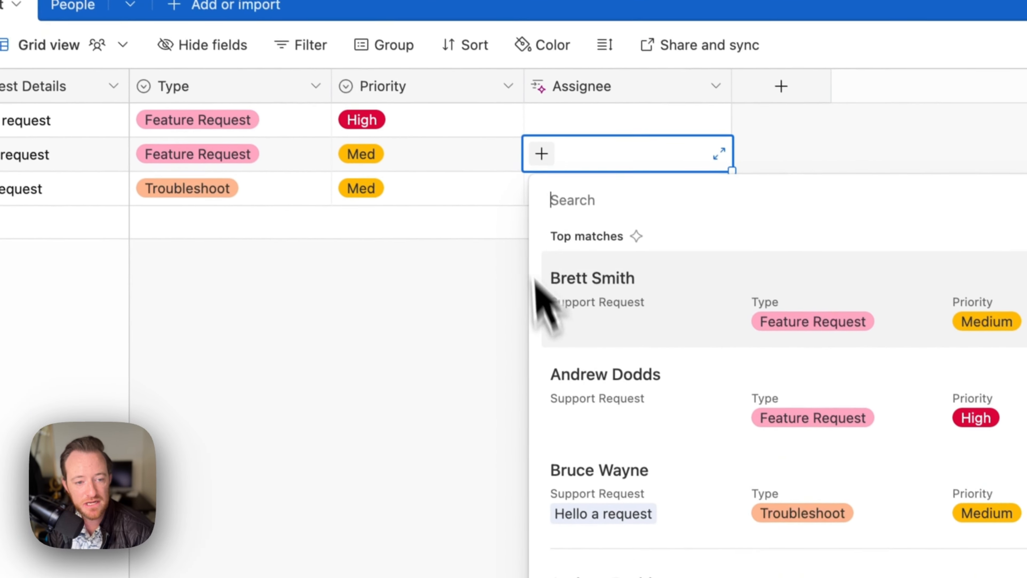
pyautogui.click(631, 336)
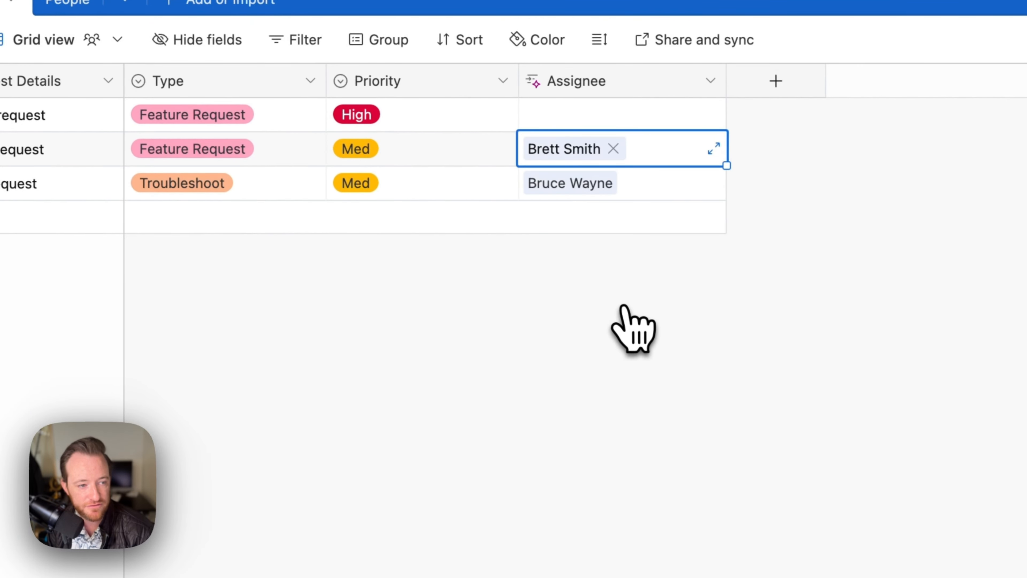
pyautogui.click(469, 330)
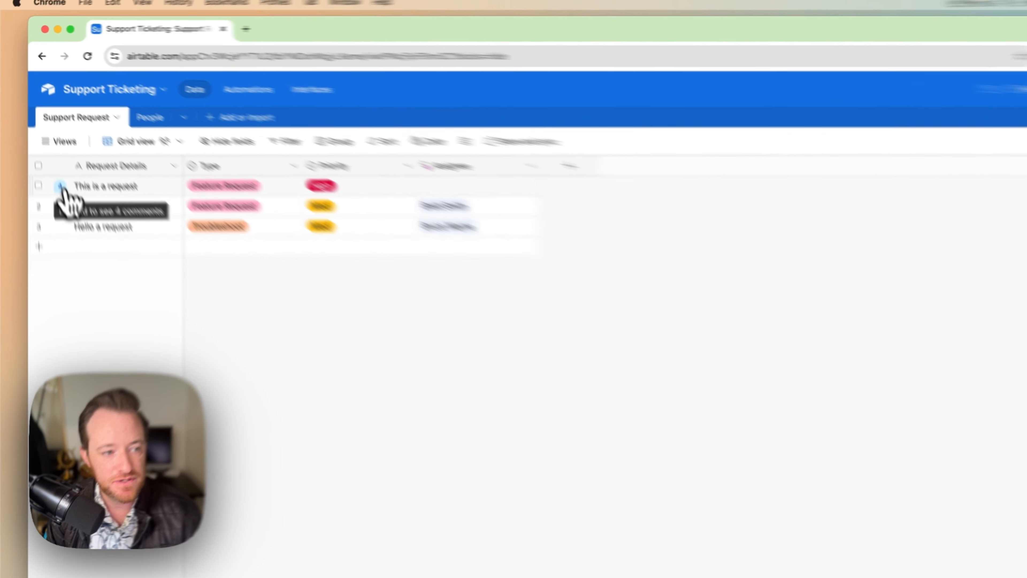
# Summarize the 'This is a request' record's comments with AI and read the full summary.
pyautogui.click(50, 162)
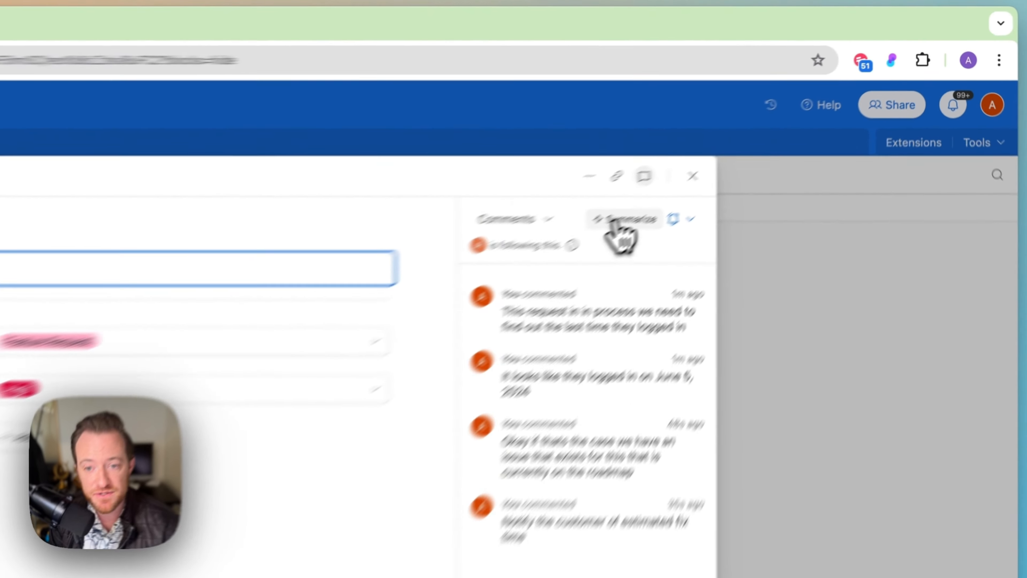
pyautogui.click(742, 155)
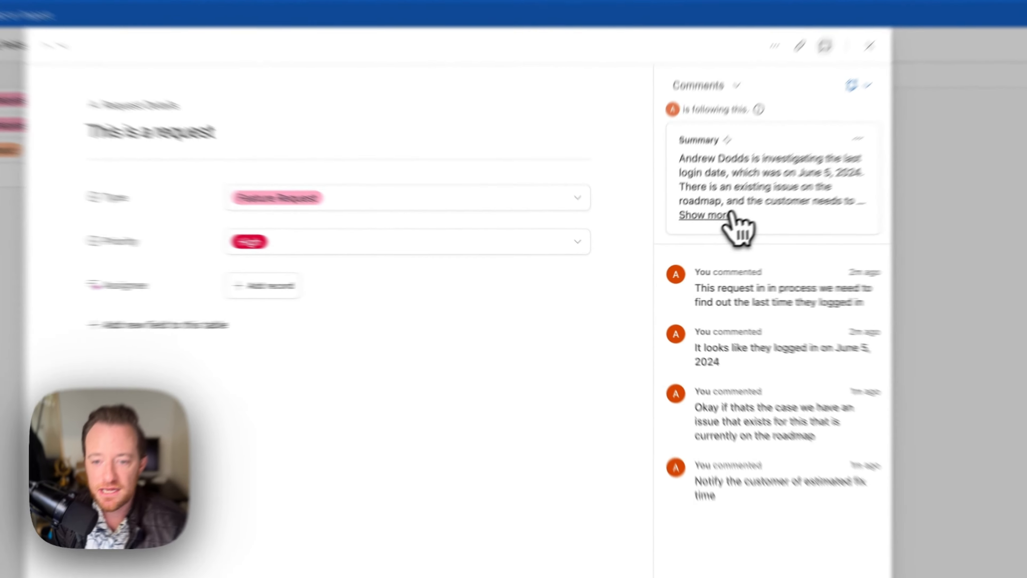
pyautogui.click(687, 240)
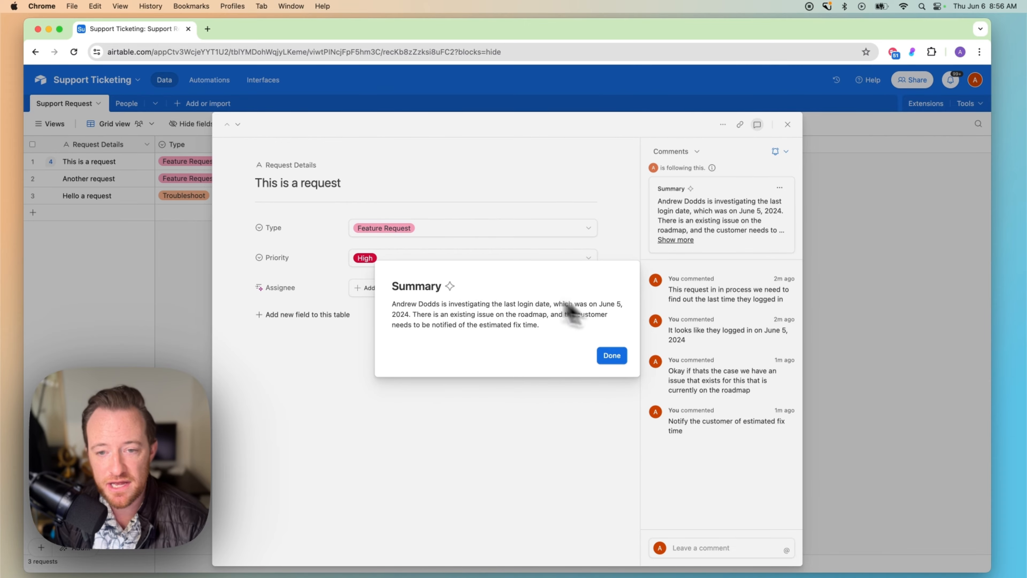
pyautogui.click(612, 356)
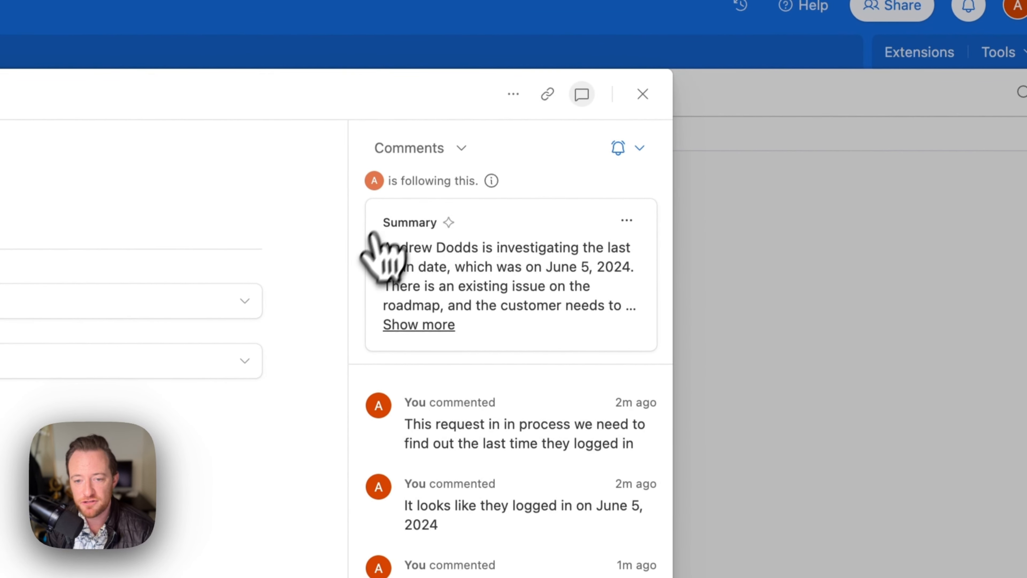
# Open the comment summary card's options menu.
pyautogui.click(626, 221)
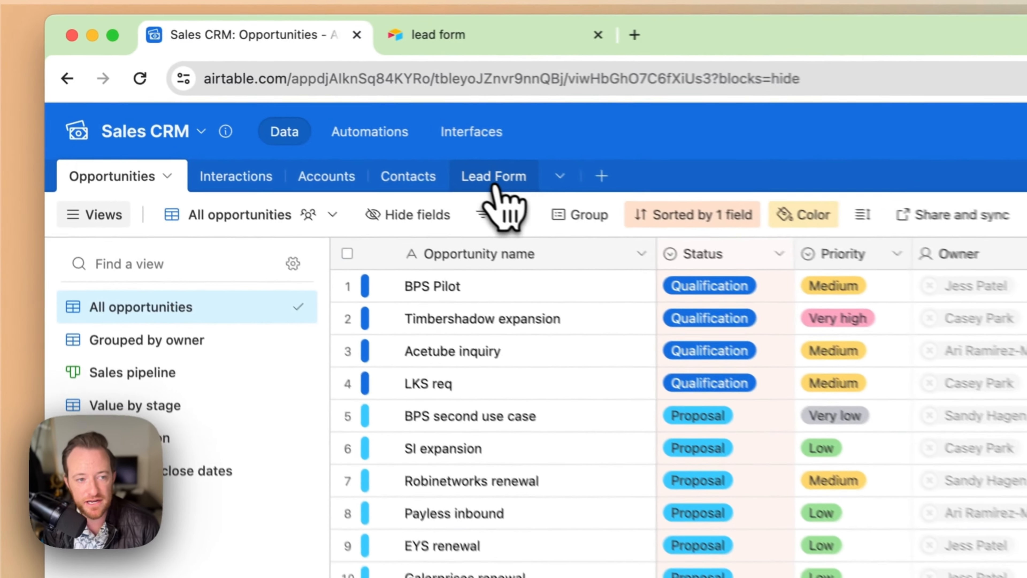
# Open the Lead Form table's public form in a new tab, then return to its Grid view.
pyautogui.click(274, 105)
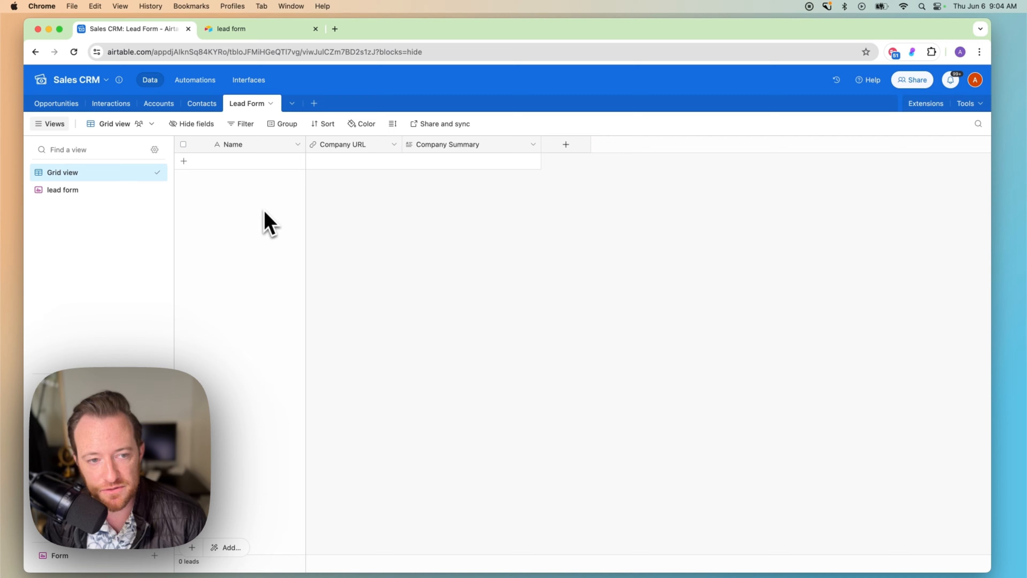
pyautogui.click(259, 32)
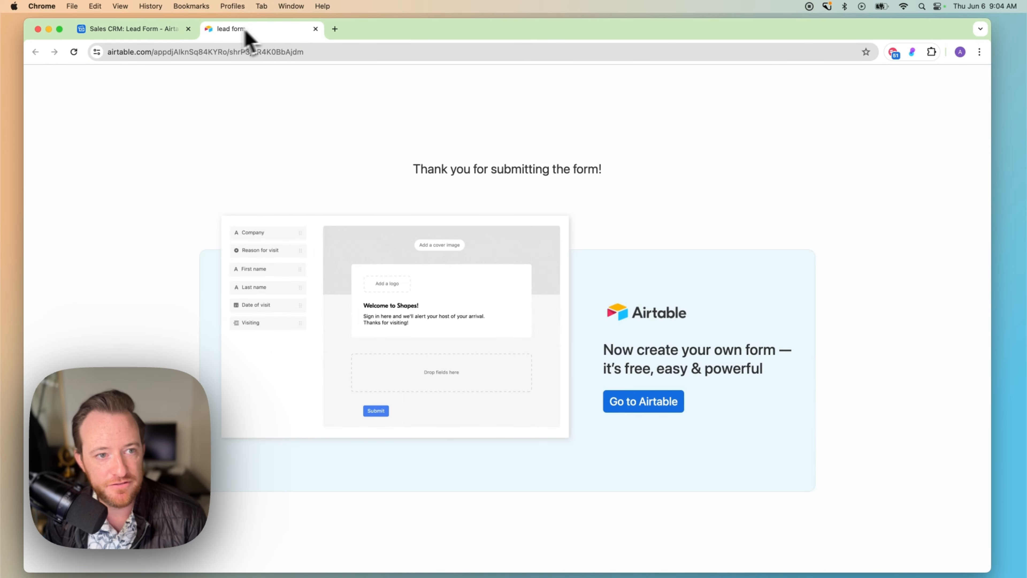
pyautogui.click(315, 28)
pyautogui.click(93, 191)
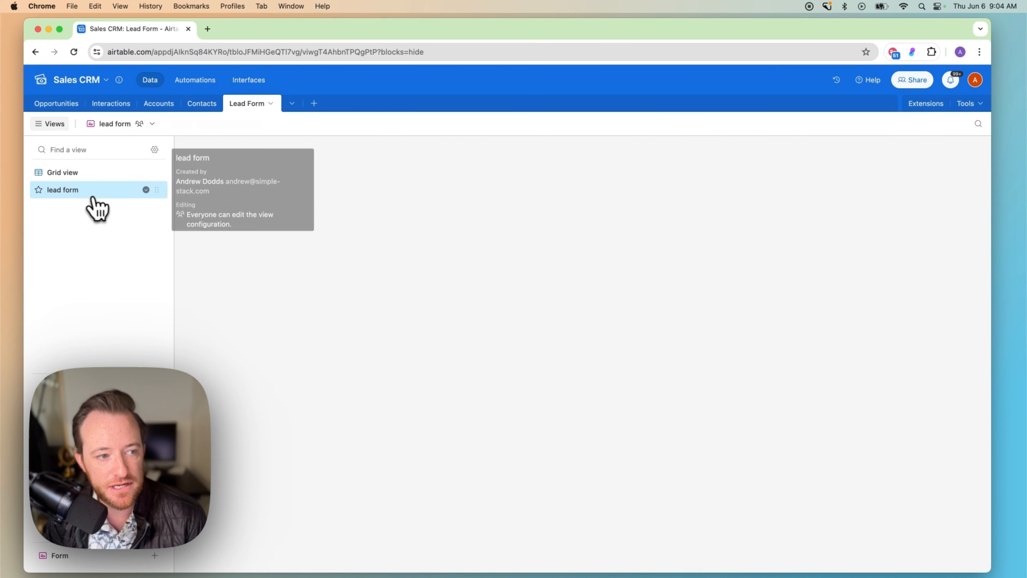
pyautogui.click(267, 124)
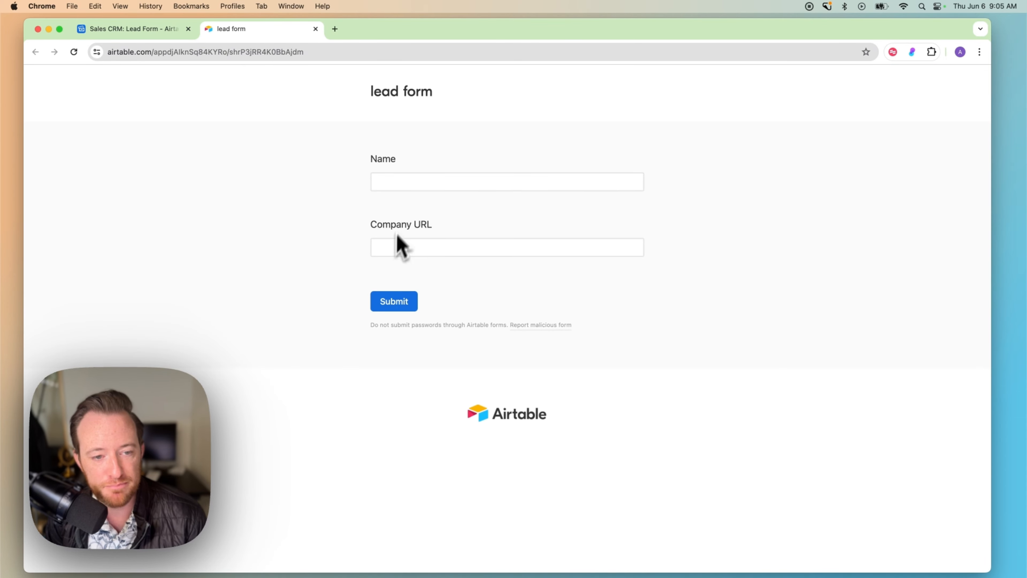
pyautogui.click(140, 33)
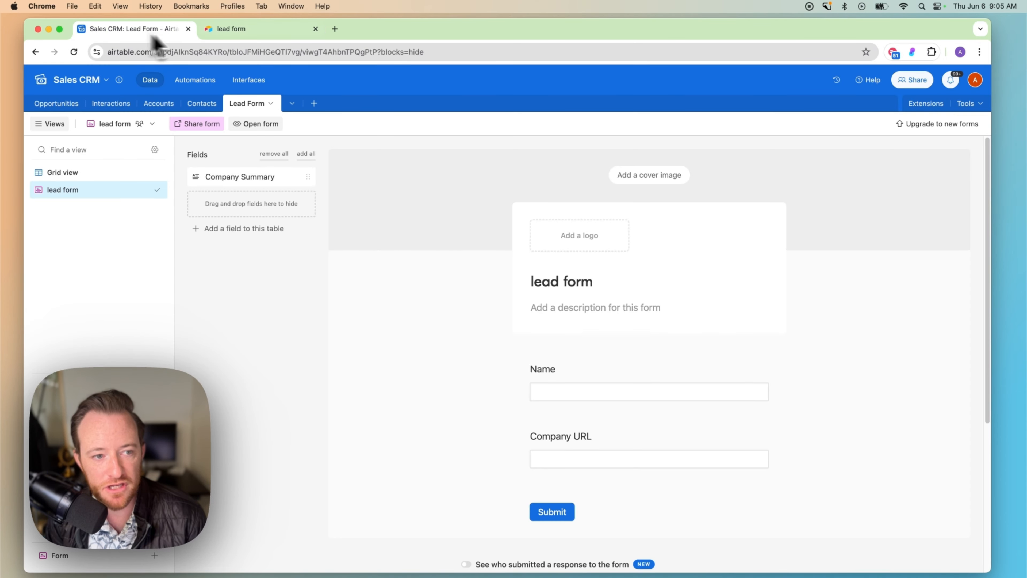
pyautogui.click(121, 173)
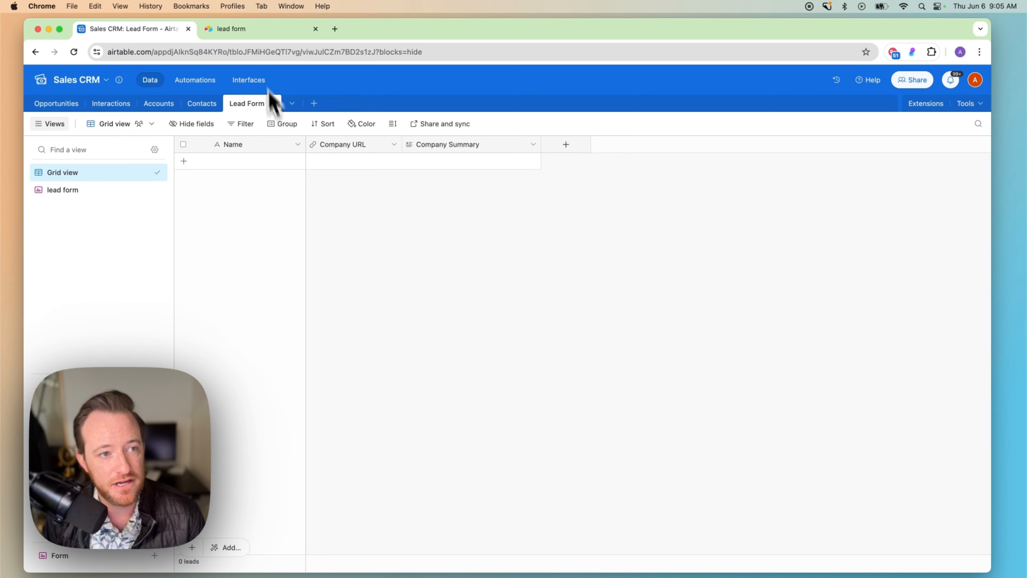
# Submit the lead form with a contact's full name and Adobe as the company URL.
pyautogui.click(263, 30)
pyautogui.click(409, 178)
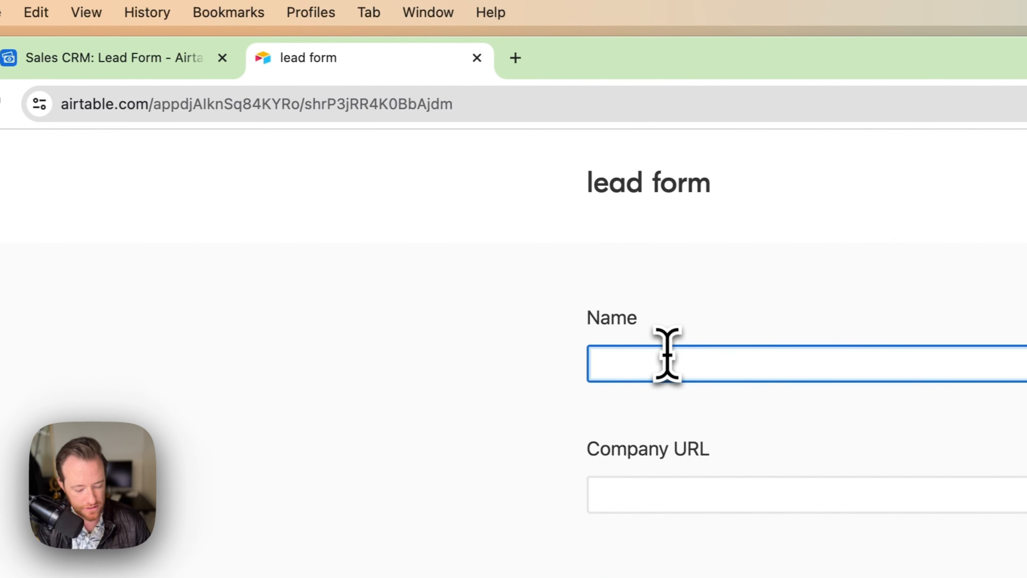
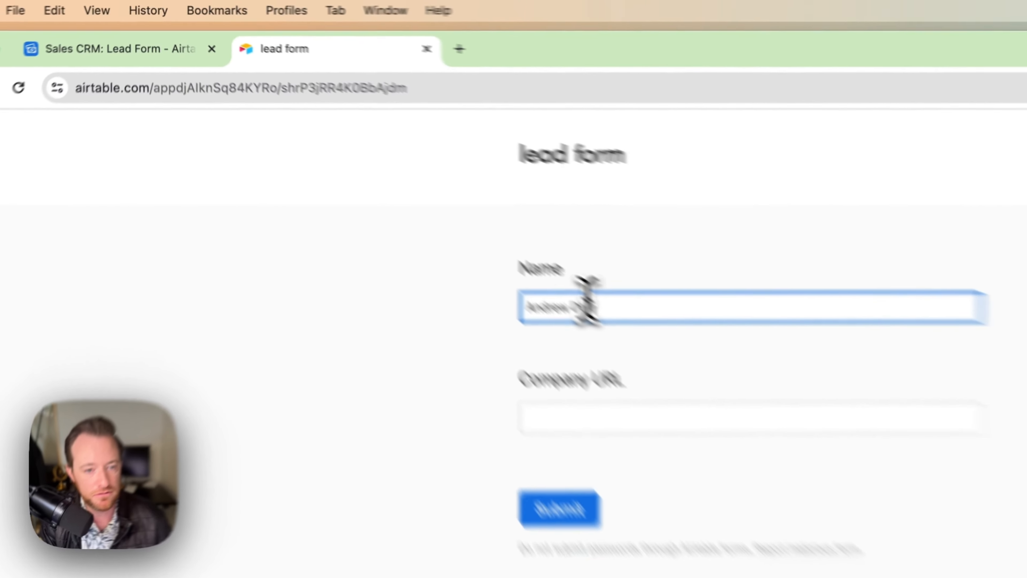
pyautogui.press('Tab')
pyautogui.write('Adobe')
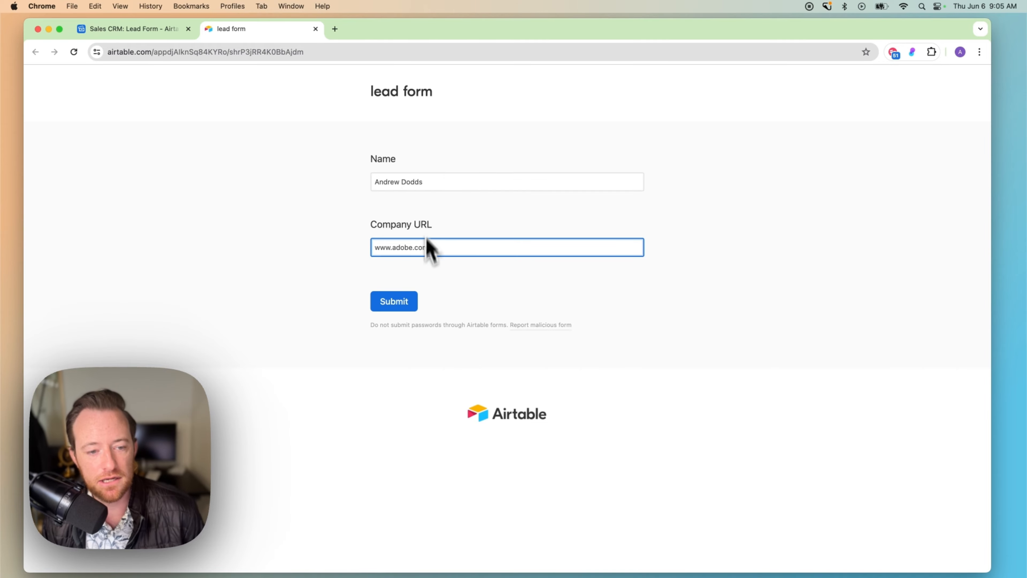
pyautogui.click(406, 300)
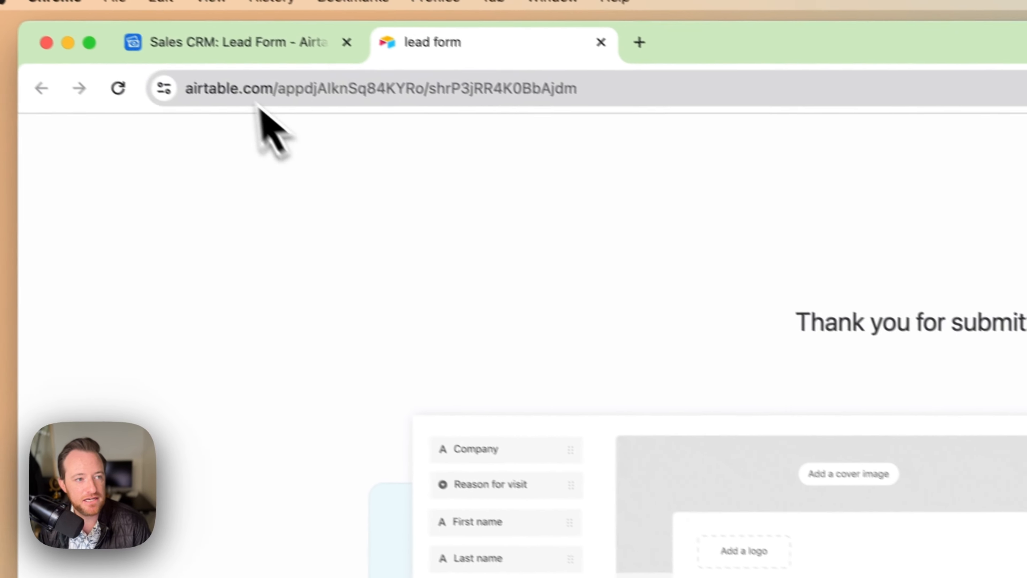
# Widen the Company Summary column and expand the Adobe lead's AI-written summary to read it.
pyautogui.click(246, 44)
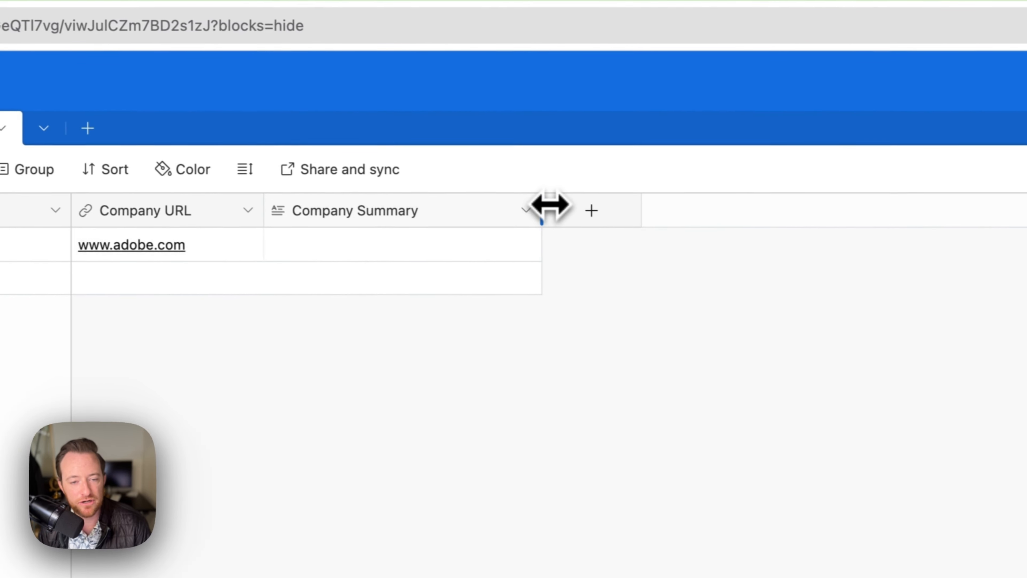
pyautogui.moveTo(544, 209); pyautogui.dragTo(805, 210)
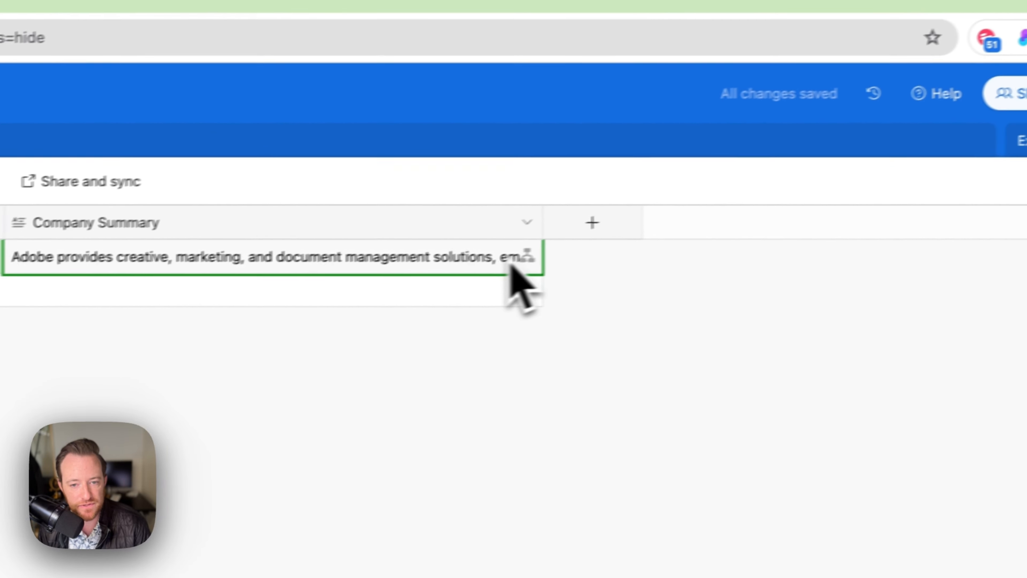
pyautogui.click(742, 225)
pyautogui.click(760, 220)
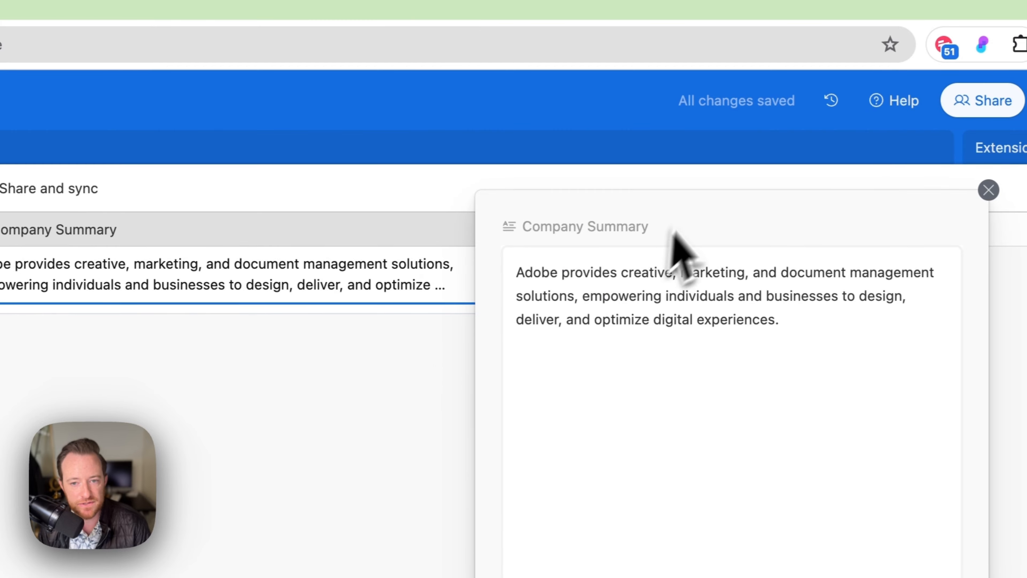
pyautogui.moveTo(654, 223); pyautogui.dragTo(292, 280)
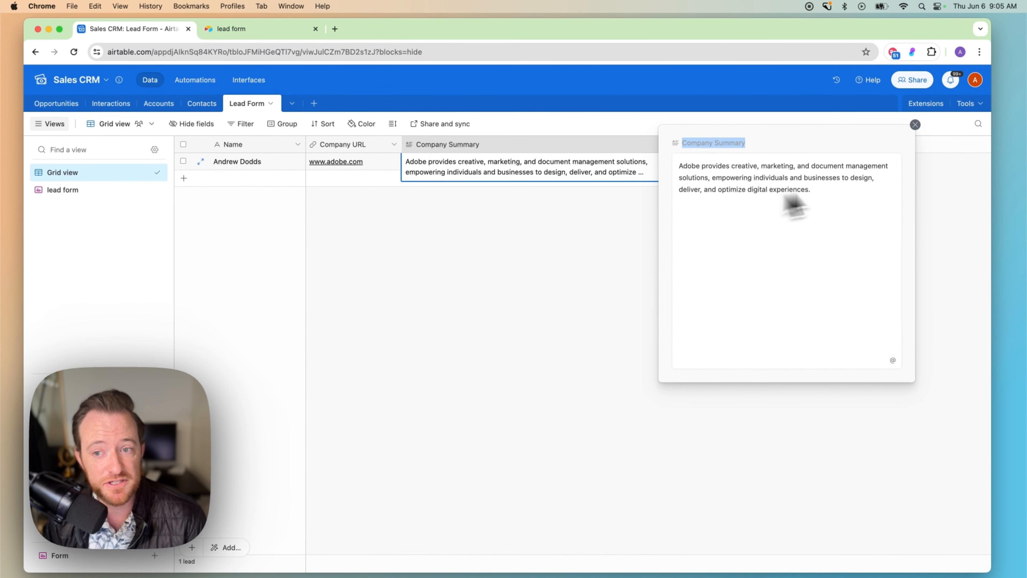
pyautogui.click(916, 125)
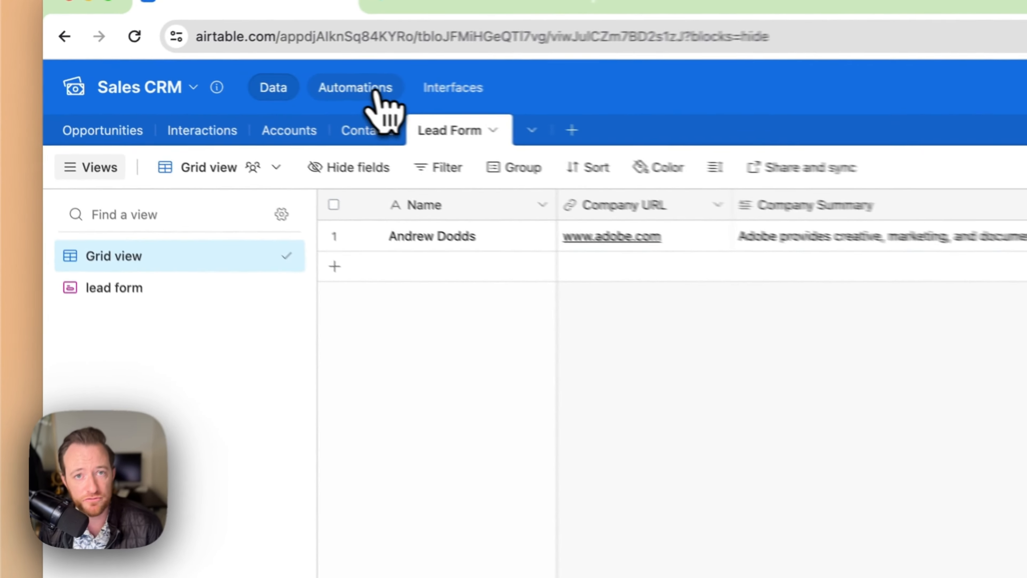
# Check the automation trigger uses the Lead Form table and the lead form.
pyautogui.click(206, 83)
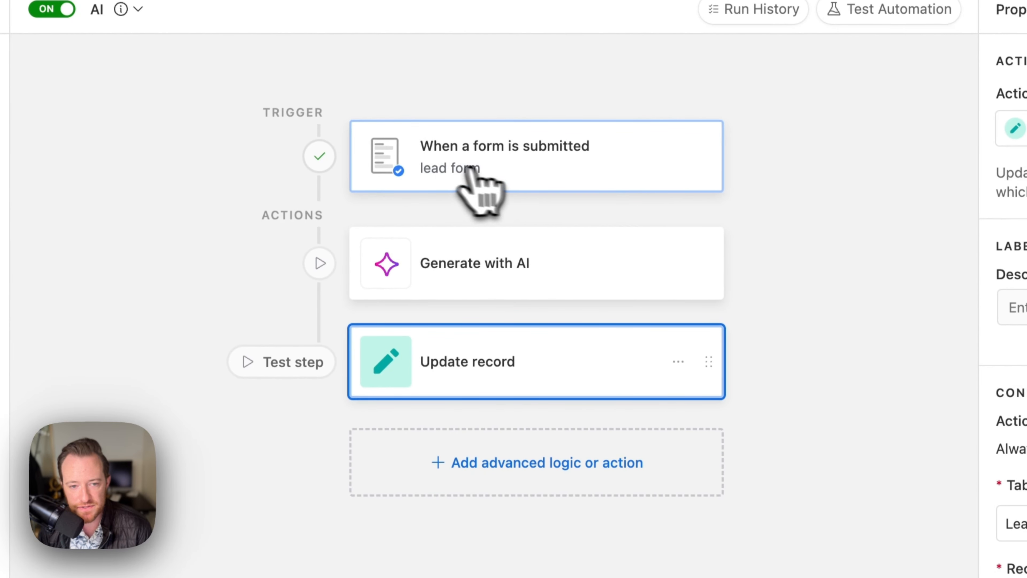
pyautogui.click(444, 168)
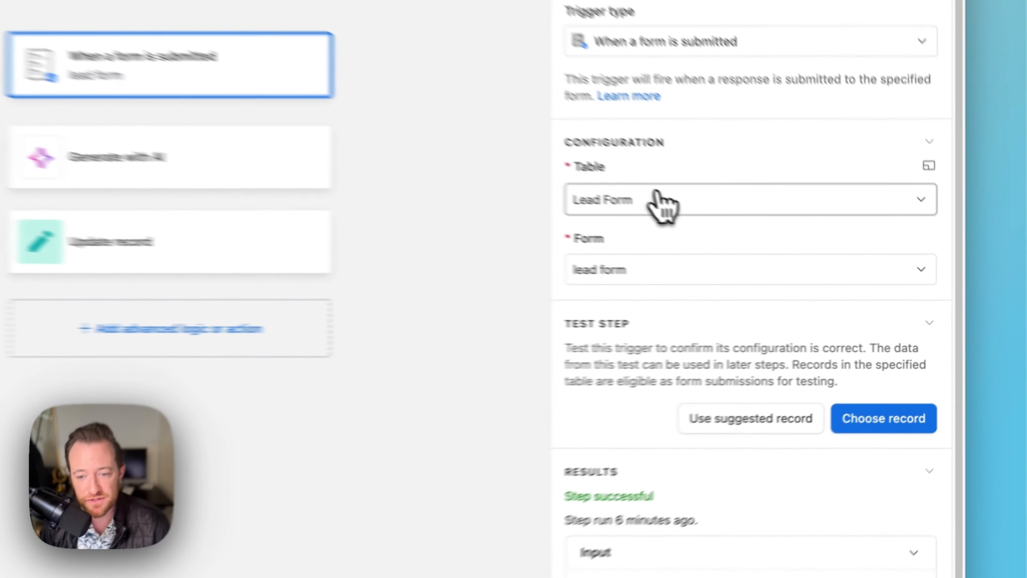
pyautogui.click(813, 259)
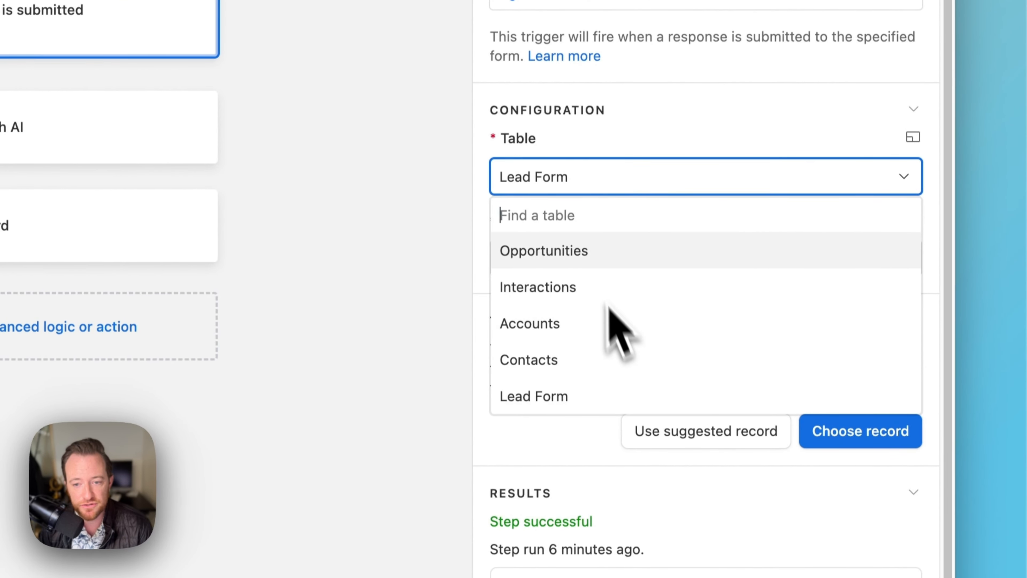
pyautogui.click(567, 395)
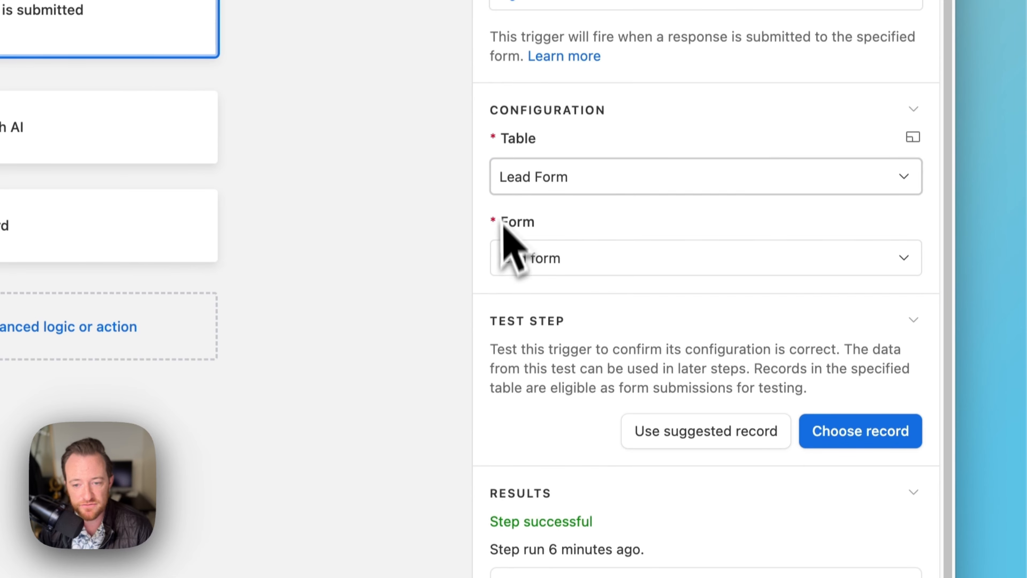
pyautogui.click(593, 263)
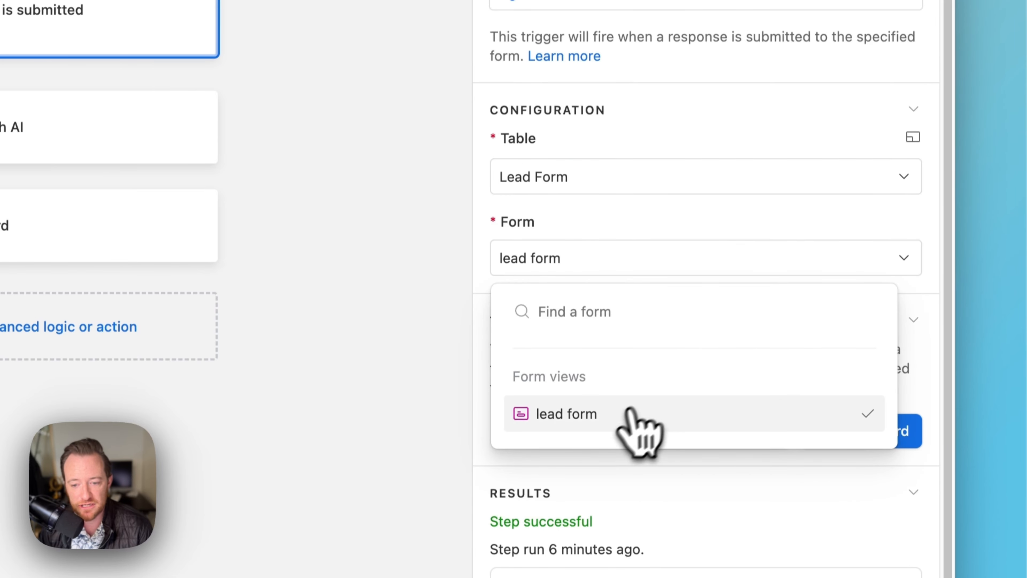
pyautogui.click(575, 412)
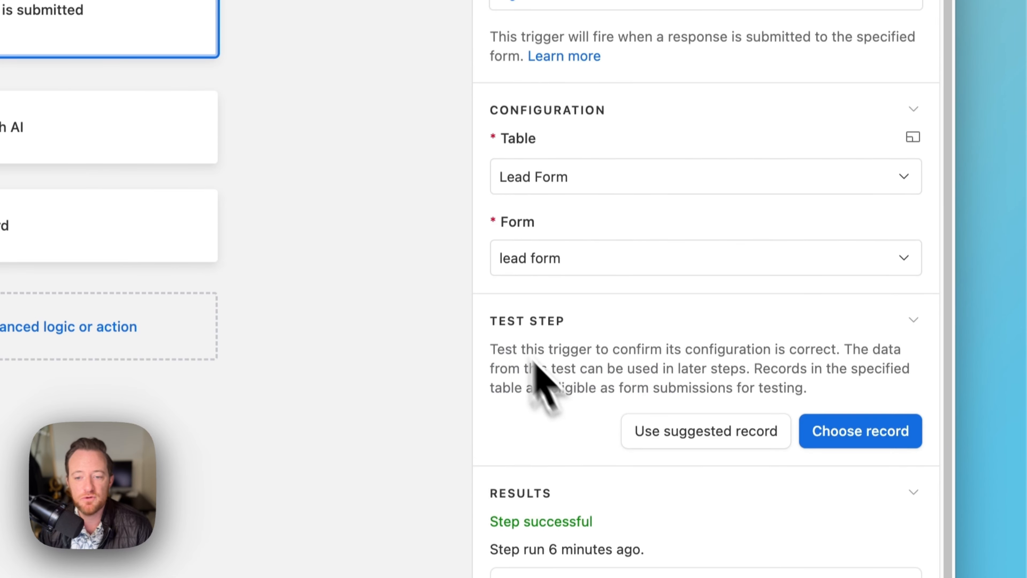
# Test the trigger with the existing Adobe lead record, then view the Generate with AI step.
pyautogui.scroll(-3, 525, 247)
pyautogui.click(860, 304)
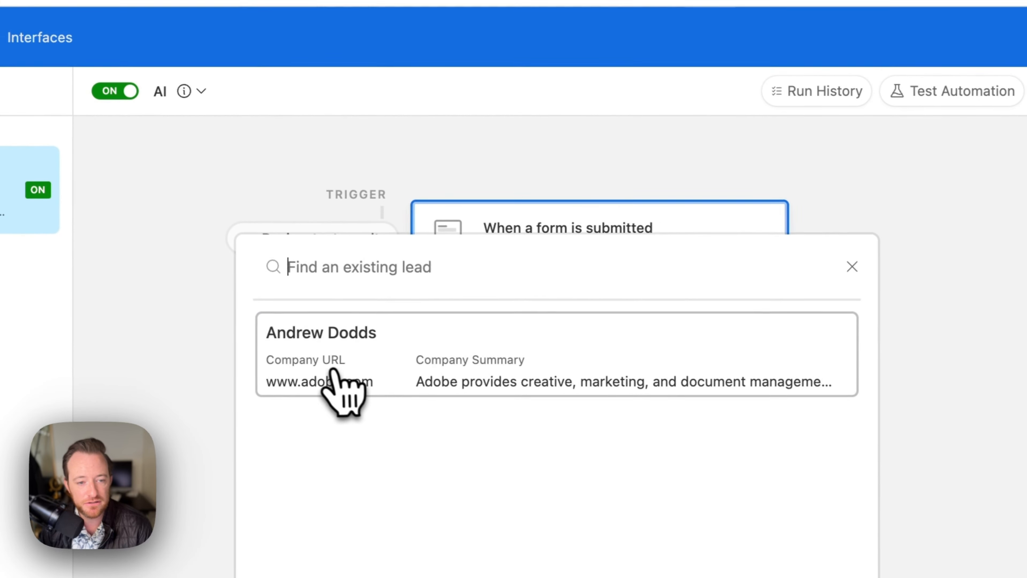
pyautogui.click(334, 378)
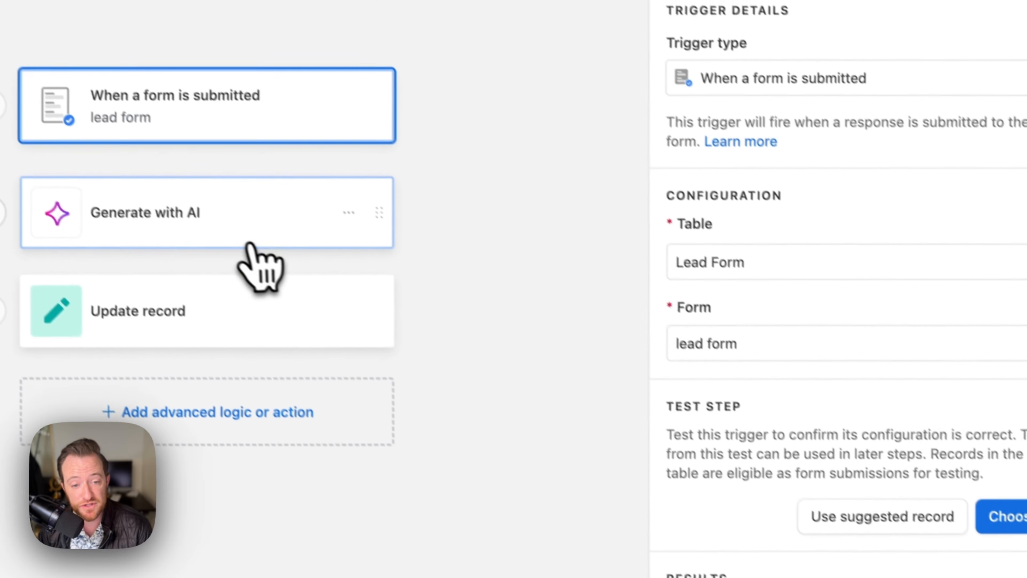
pyautogui.click(251, 244)
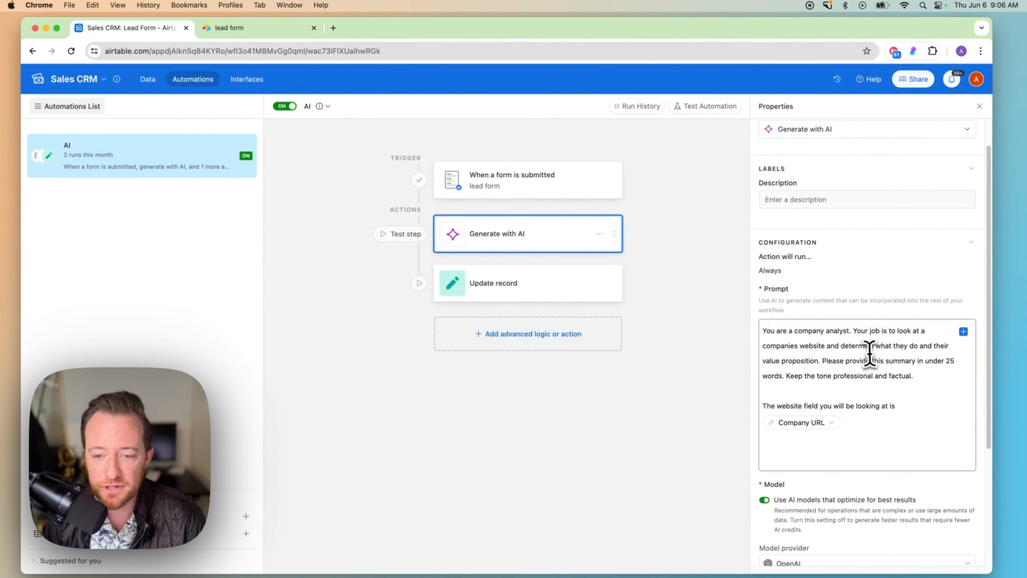
pyautogui.scroll(-1, 870, 352)
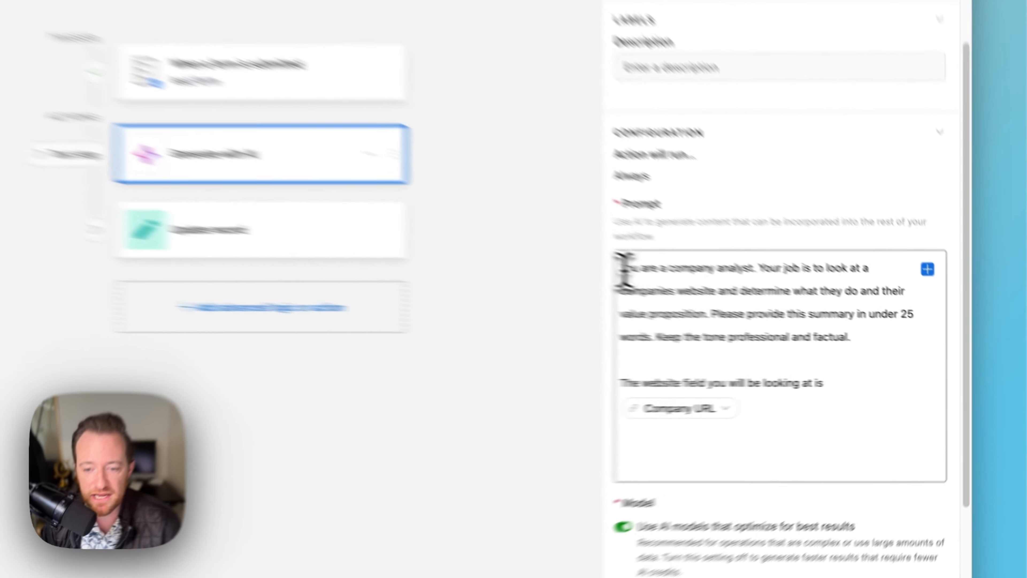
pyautogui.moveTo(764, 309); pyautogui.dragTo(919, 349)
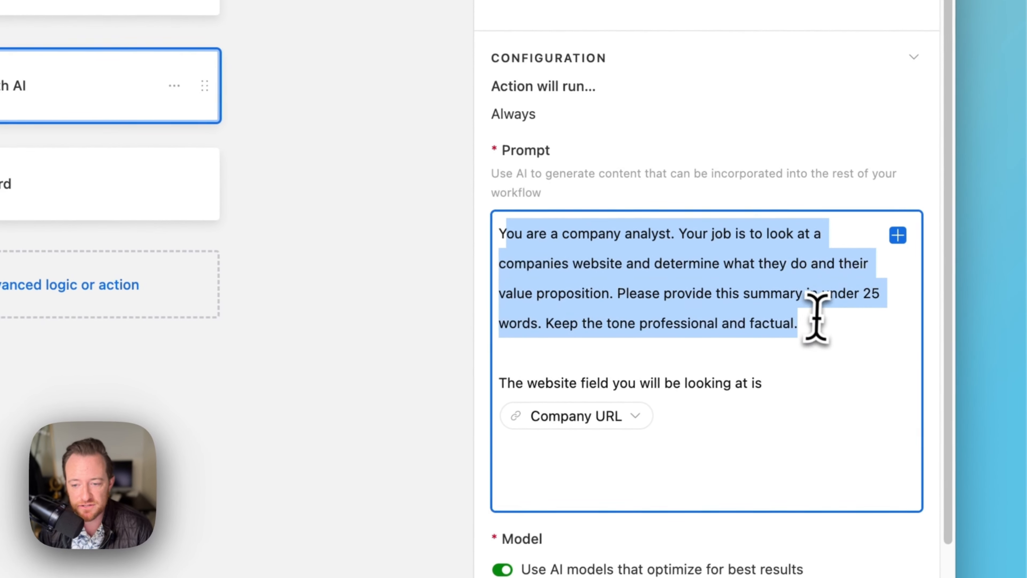
pyautogui.click(925, 357)
pyautogui.moveTo(496, 232); pyautogui.dragTo(871, 335)
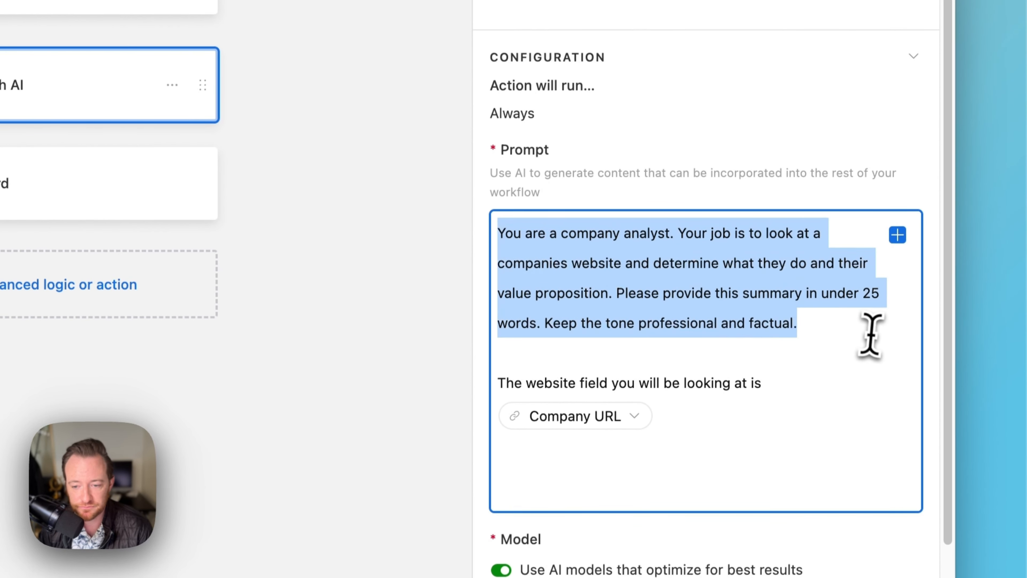
pyautogui.scroll(-3, 869, 346)
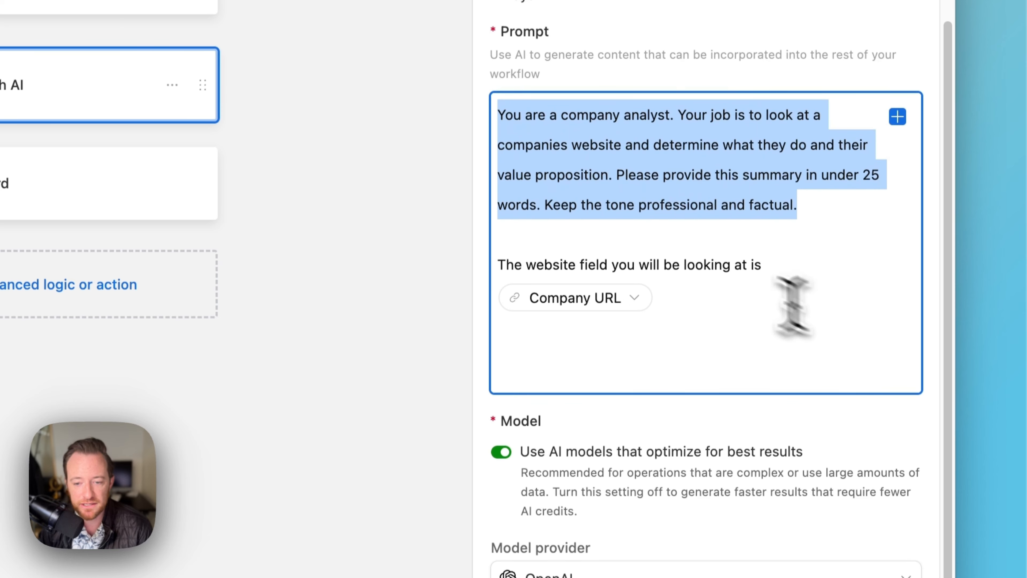
pyautogui.moveTo(501, 265); pyautogui.dragTo(780, 270)
pyautogui.click(753, 294)
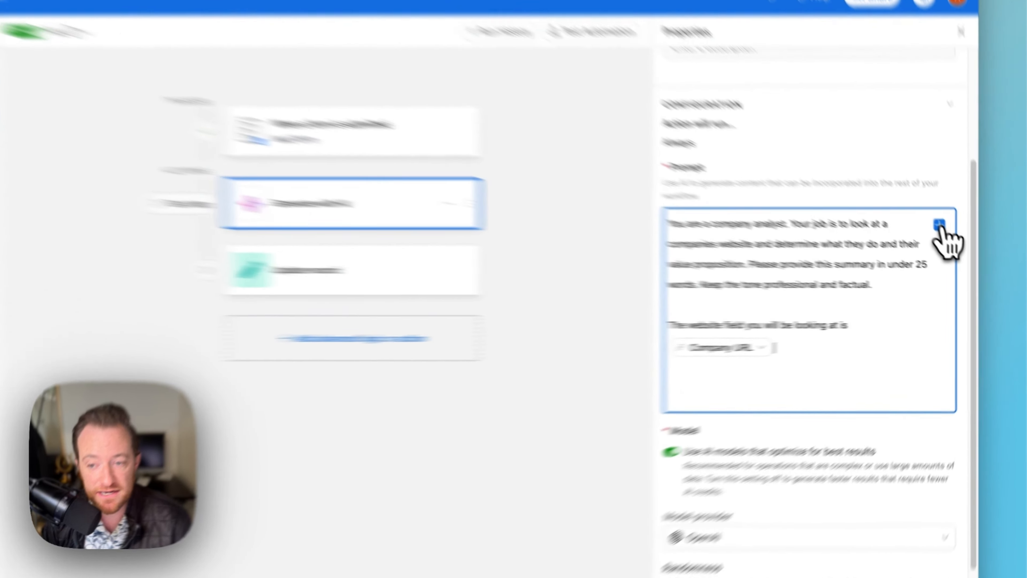
pyautogui.click(962, 249)
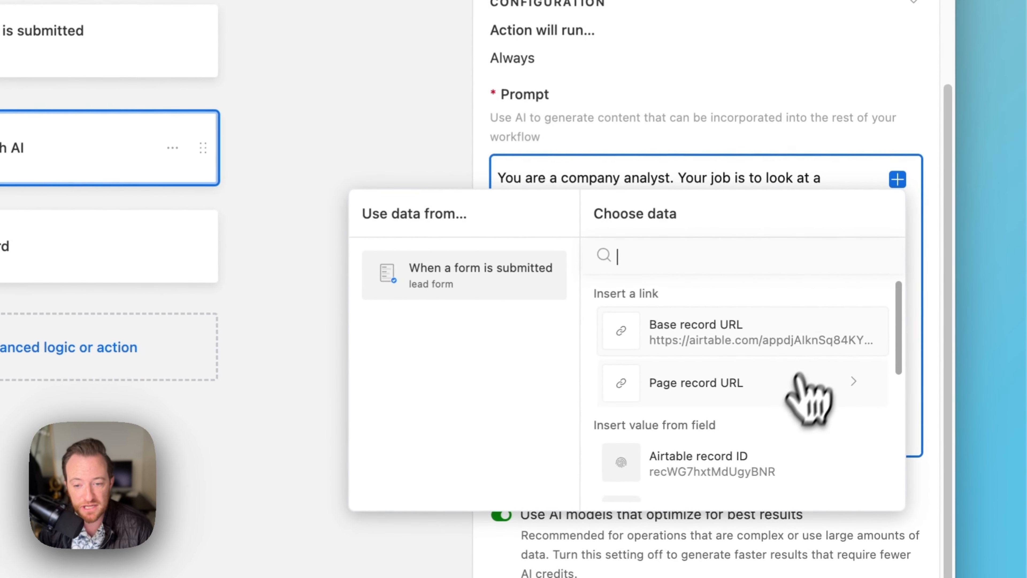
pyautogui.scroll(-5, 807, 395)
pyautogui.scroll(2, 791, 424)
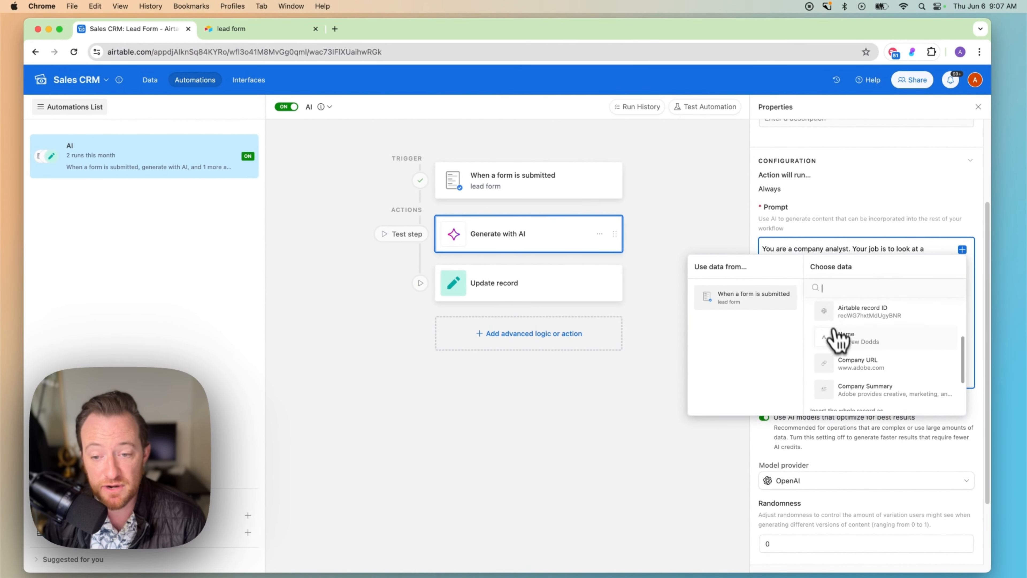
pyautogui.scroll(-1, 837, 342)
pyautogui.click(625, 395)
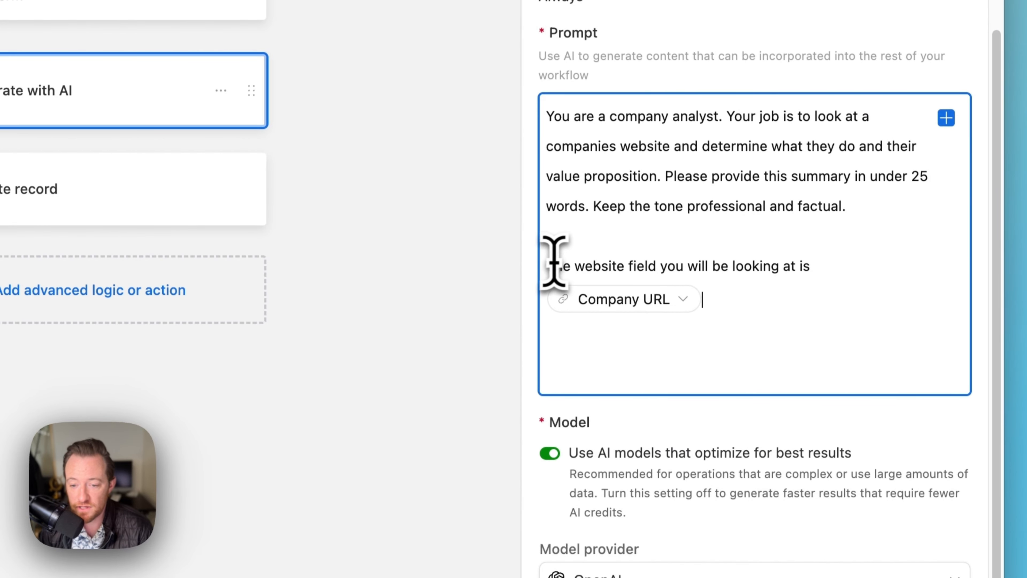
pyautogui.moveTo(552, 265); pyautogui.dragTo(857, 263)
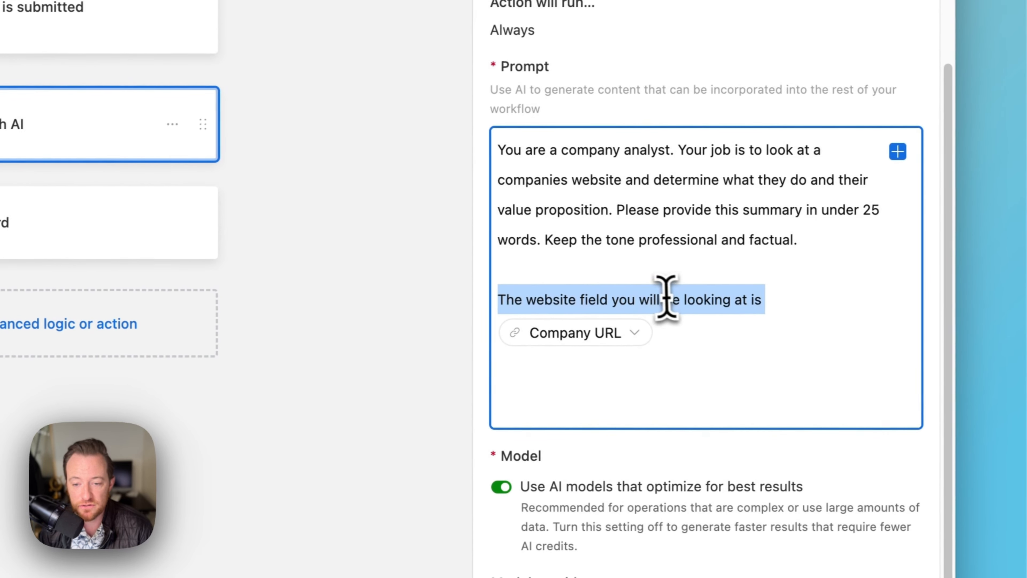
pyautogui.click(554, 243)
pyautogui.moveTo(500, 300); pyautogui.dragTo(813, 302)
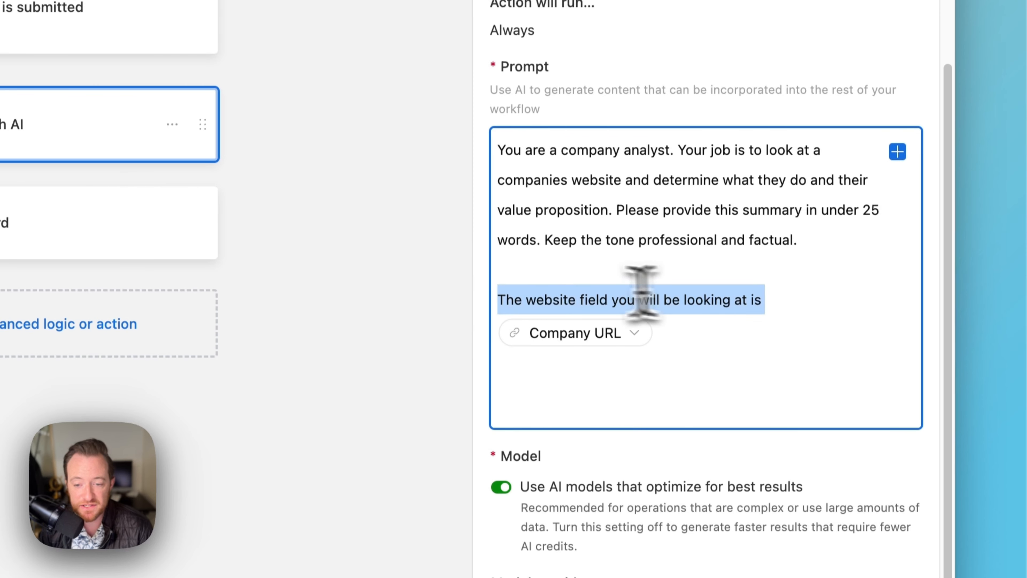
pyautogui.click(548, 299)
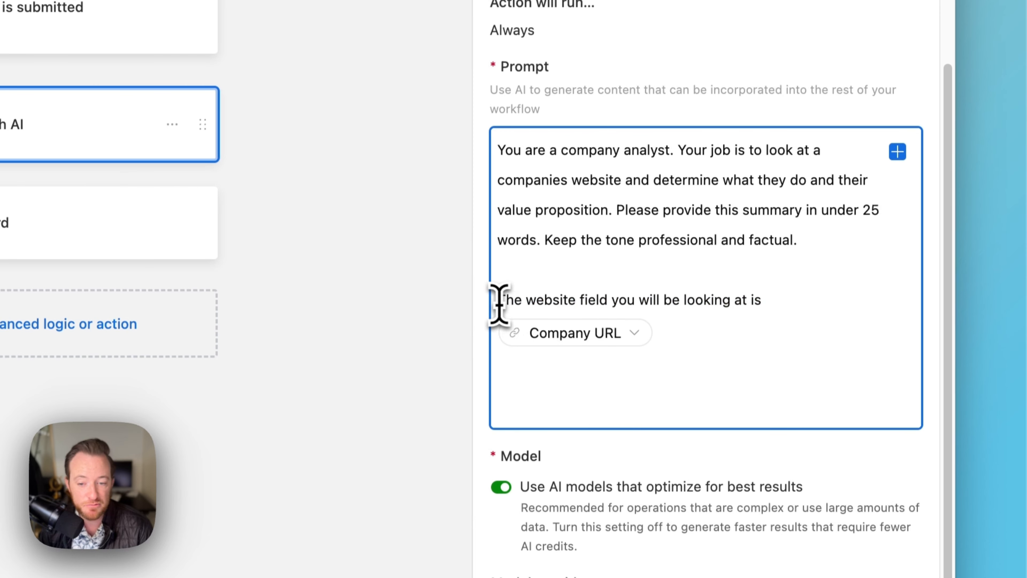
pyautogui.moveTo(499, 300); pyautogui.dragTo(766, 300)
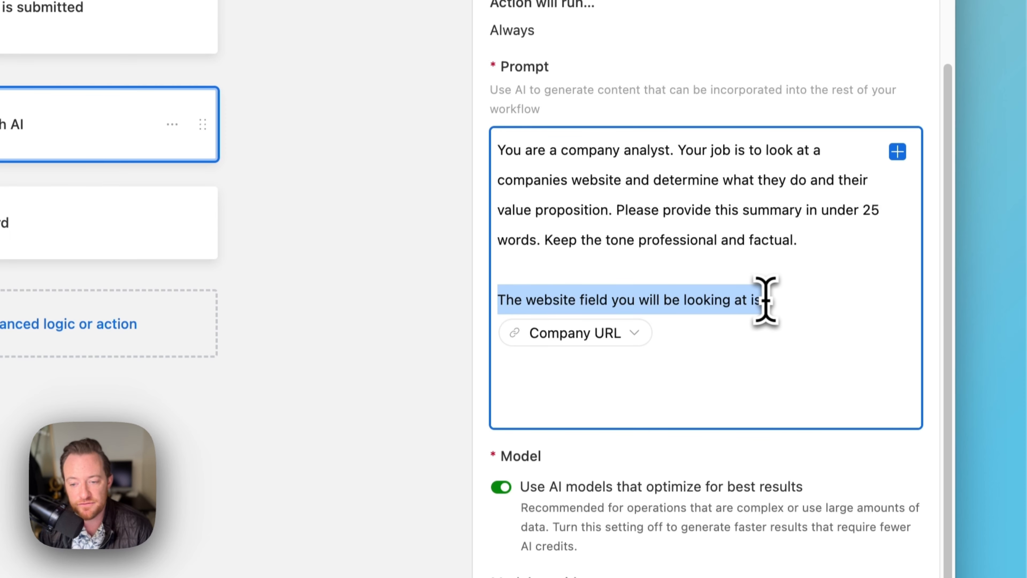
pyautogui.scroll(-3, 775, 282)
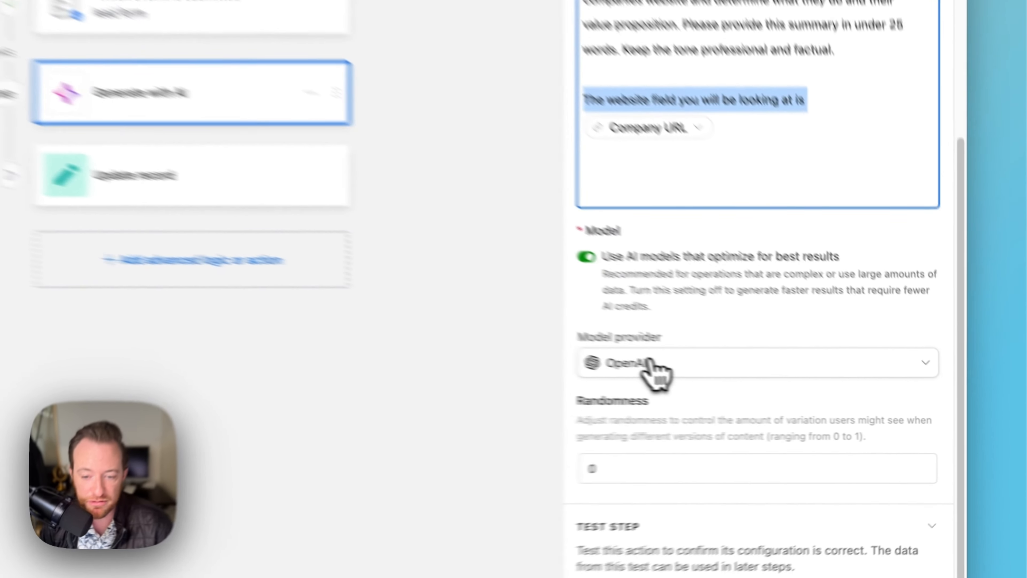
pyautogui.click(837, 396)
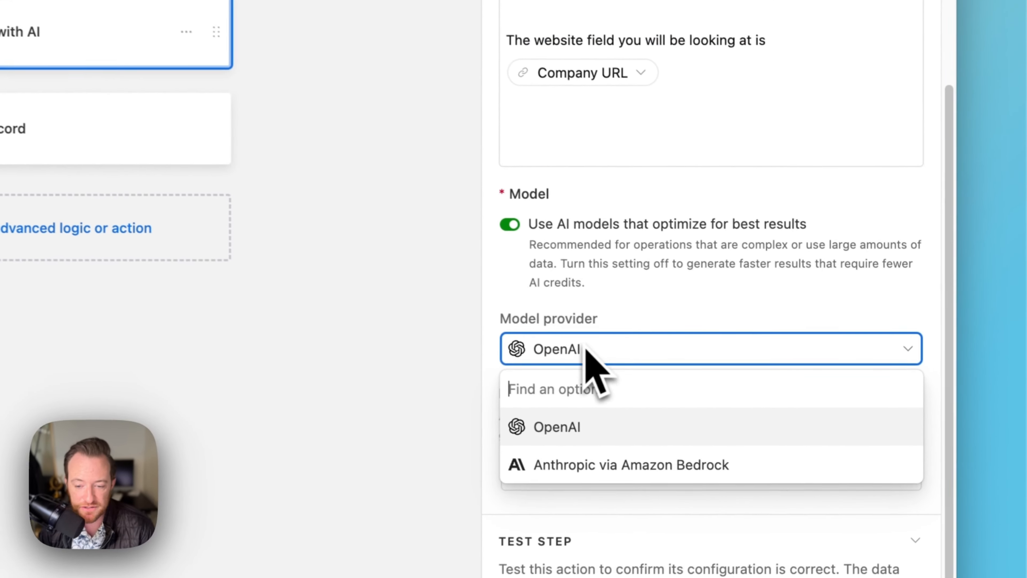
pyautogui.click(597, 417)
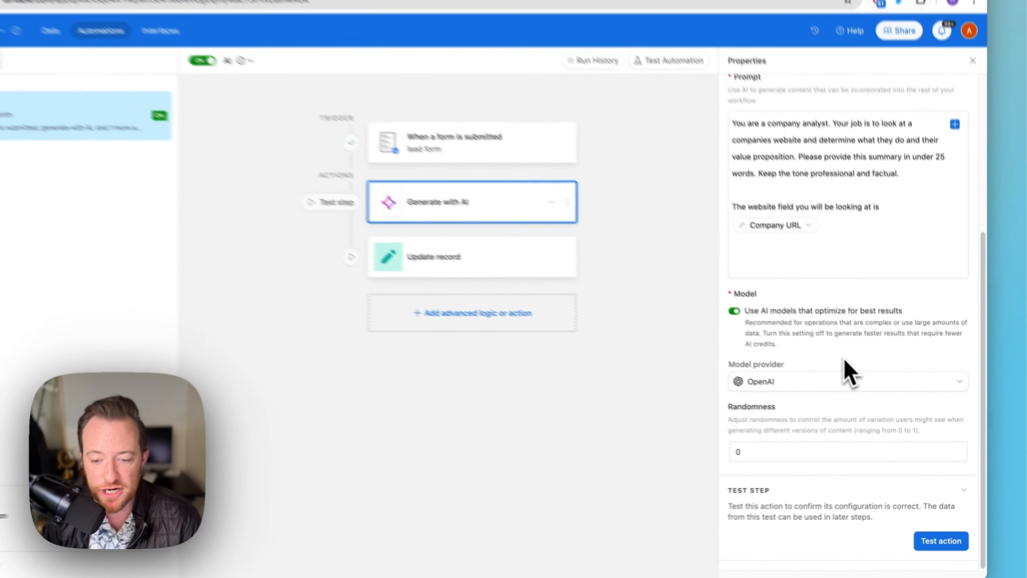
pyautogui.scroll(10, 847, 397)
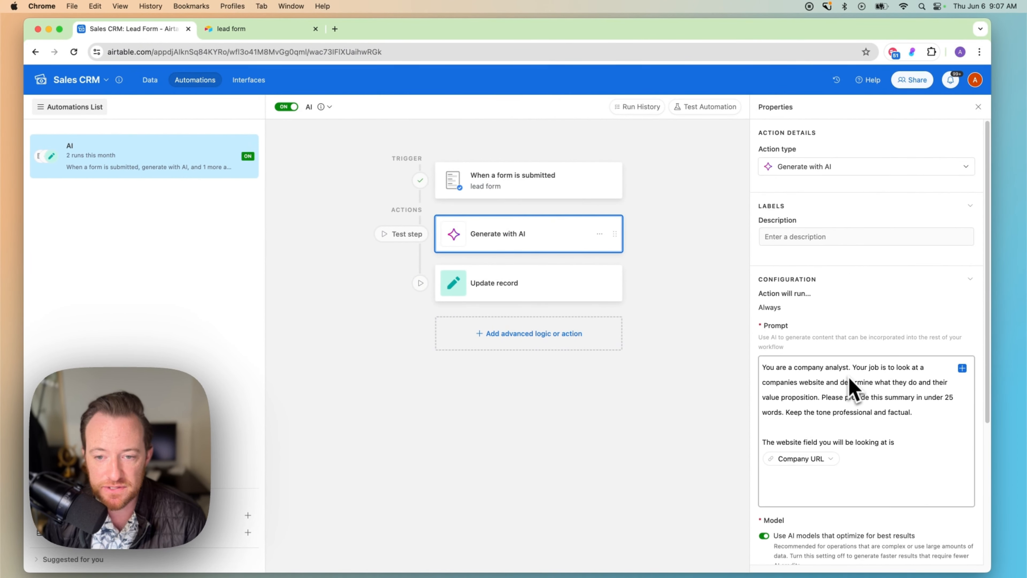
pyautogui.scroll(-10, 895, 486)
pyautogui.scroll(10, 900, 488)
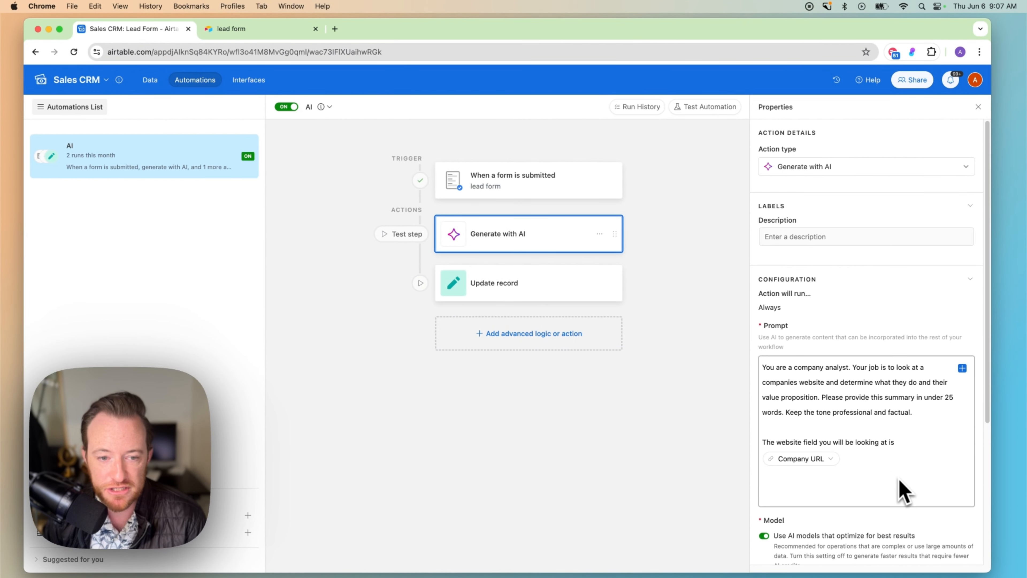
pyautogui.scroll(-10, 900, 489)
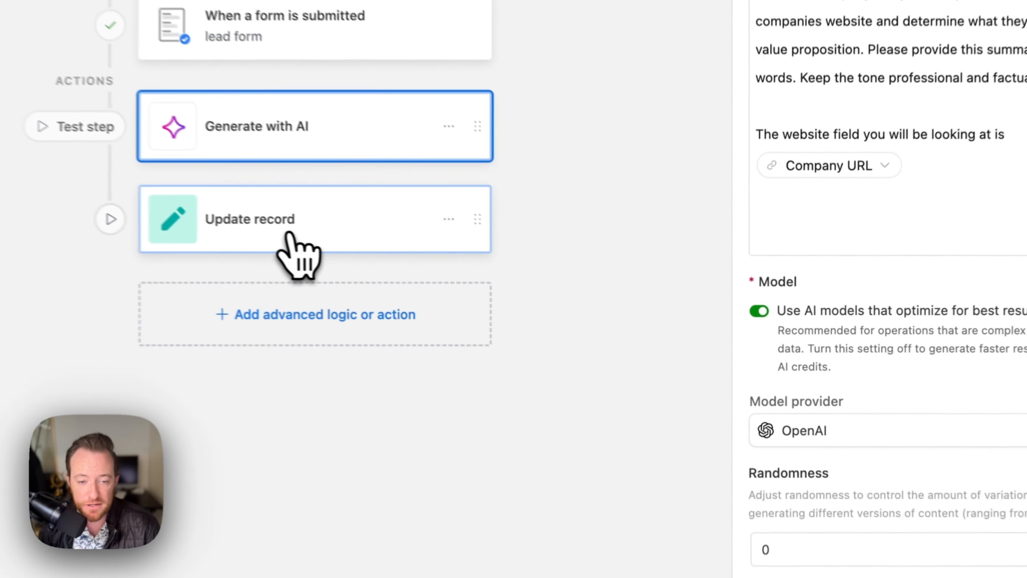
# Point the Update record step at the Lead Form table using the triggering record ID.
pyautogui.click(515, 292)
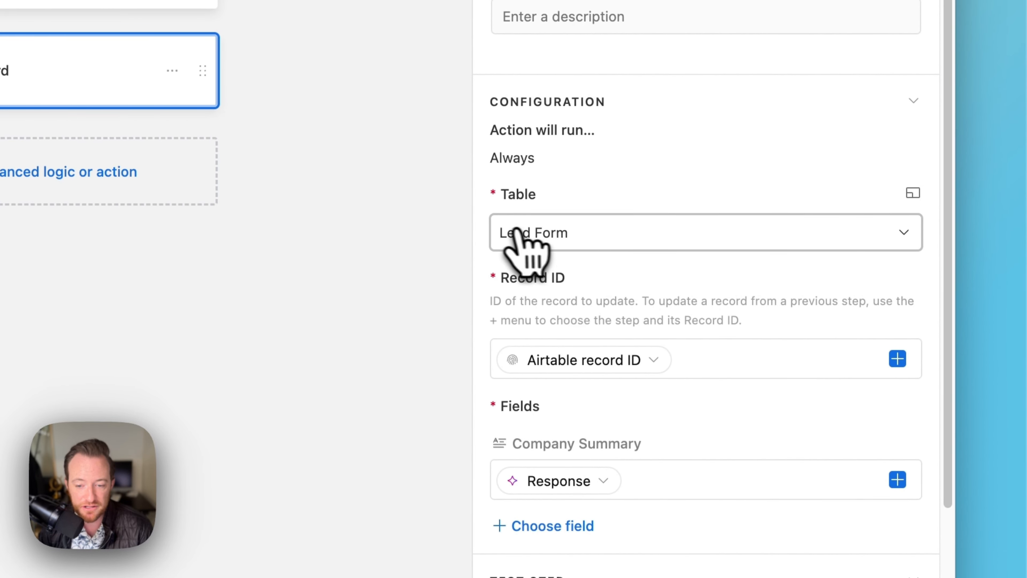
pyautogui.click(554, 236)
pyautogui.click(560, 245)
pyautogui.scroll(-3, 567, 226)
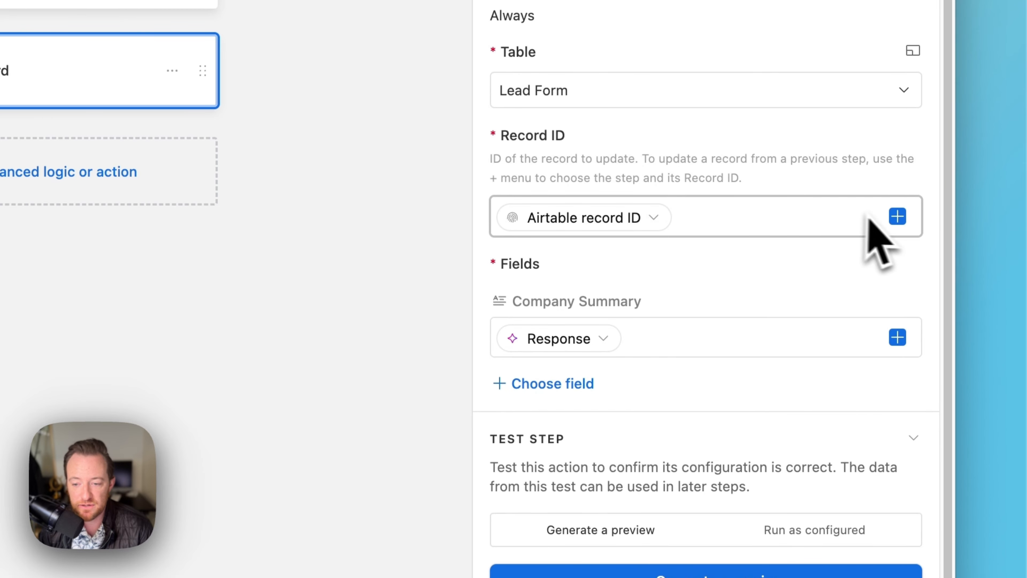
pyautogui.click(897, 216)
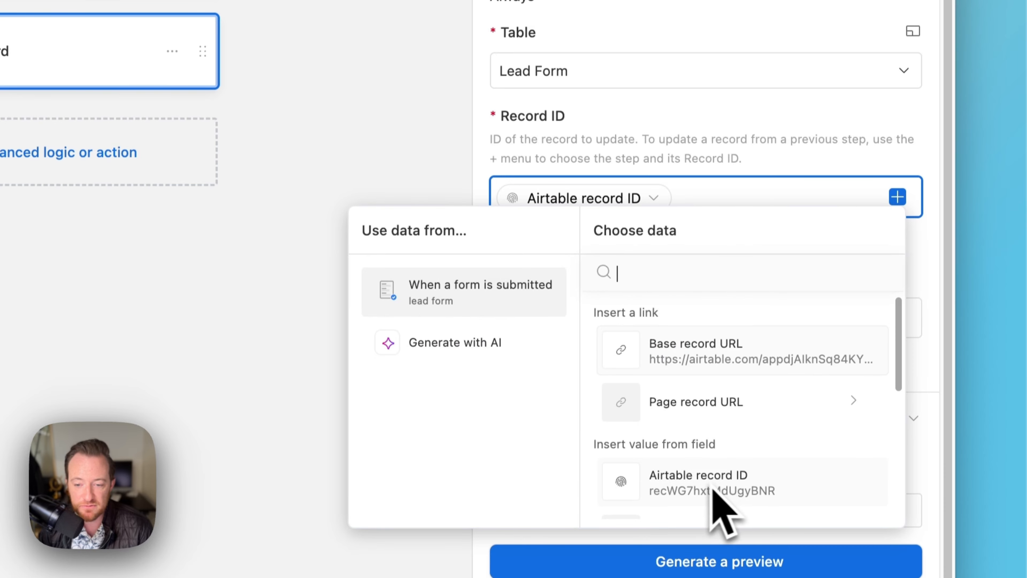
pyautogui.click(660, 120)
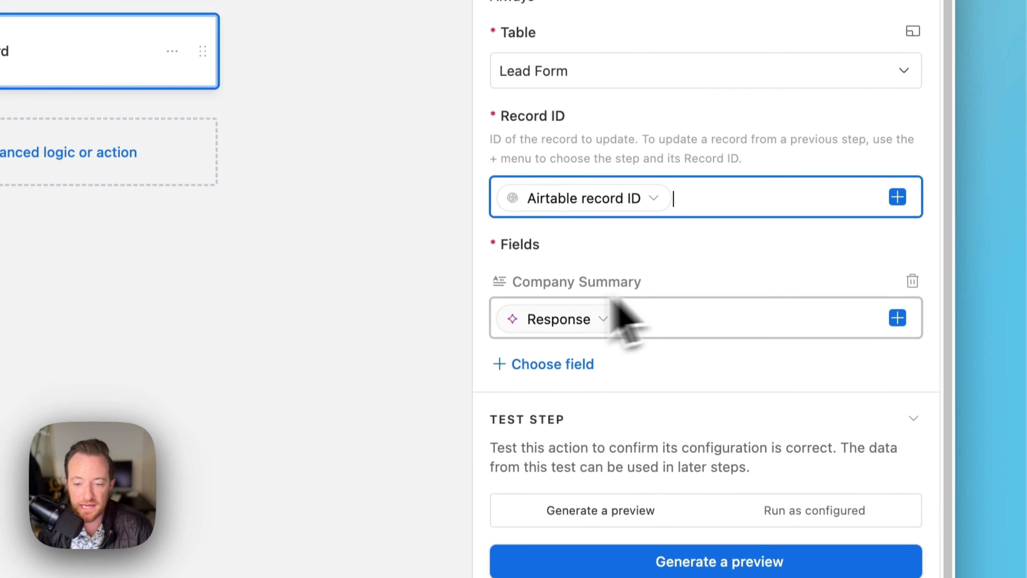
pyautogui.moveTo(497, 243); pyautogui.dragTo(578, 252)
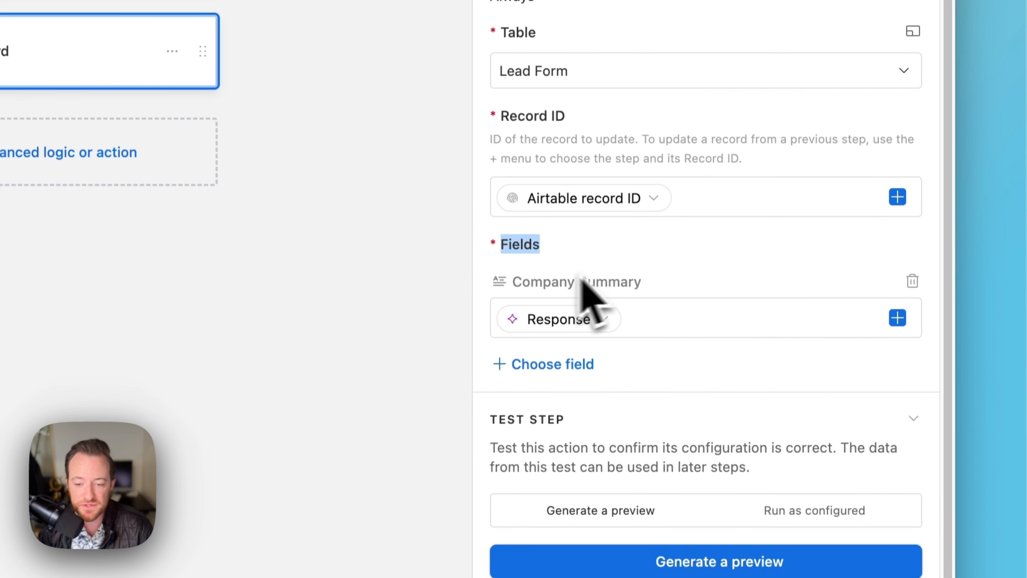
pyautogui.click(509, 282)
pyautogui.moveTo(510, 282); pyautogui.dragTo(654, 298)
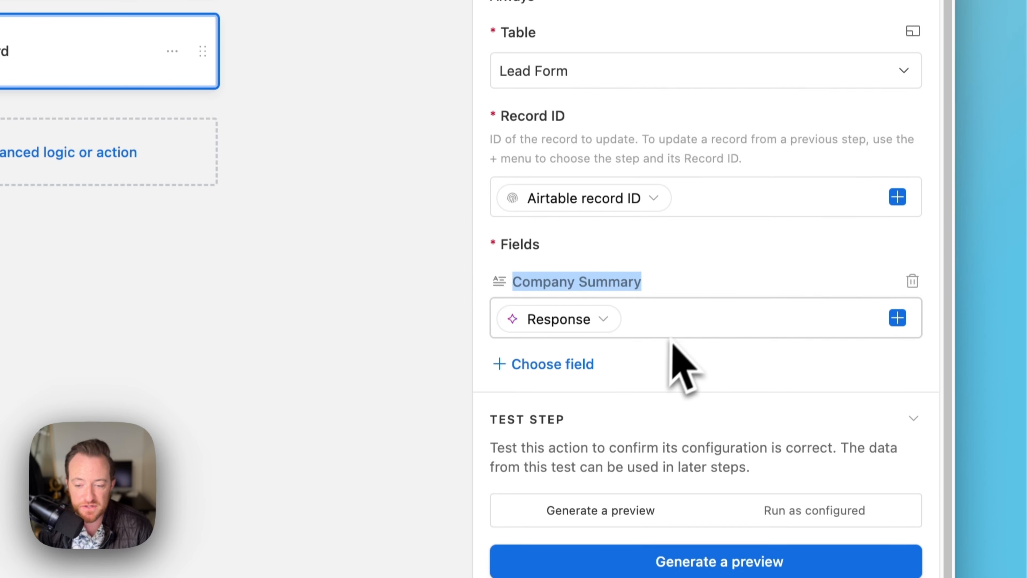
# Map the Generate with AI Response into Company Summary and check the automation is on.
pyautogui.click(896, 318)
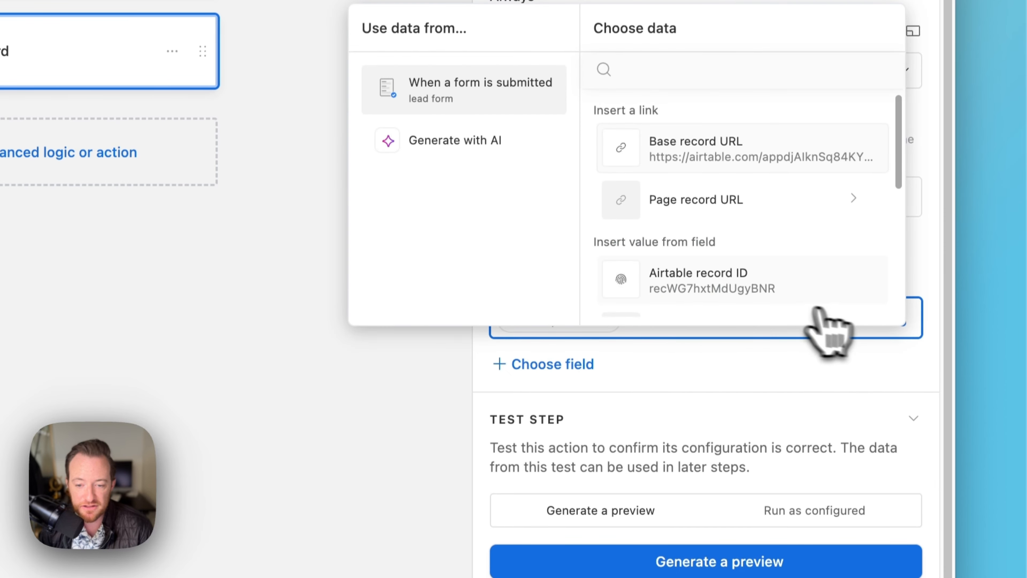
pyautogui.scroll(2, 457, 154)
pyautogui.click(487, 213)
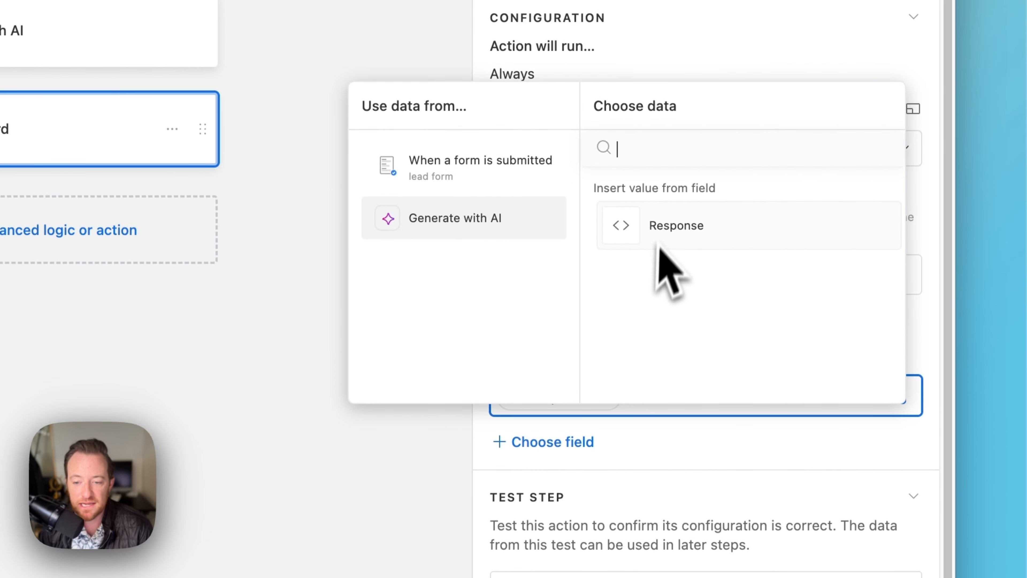
pyautogui.click(691, 445)
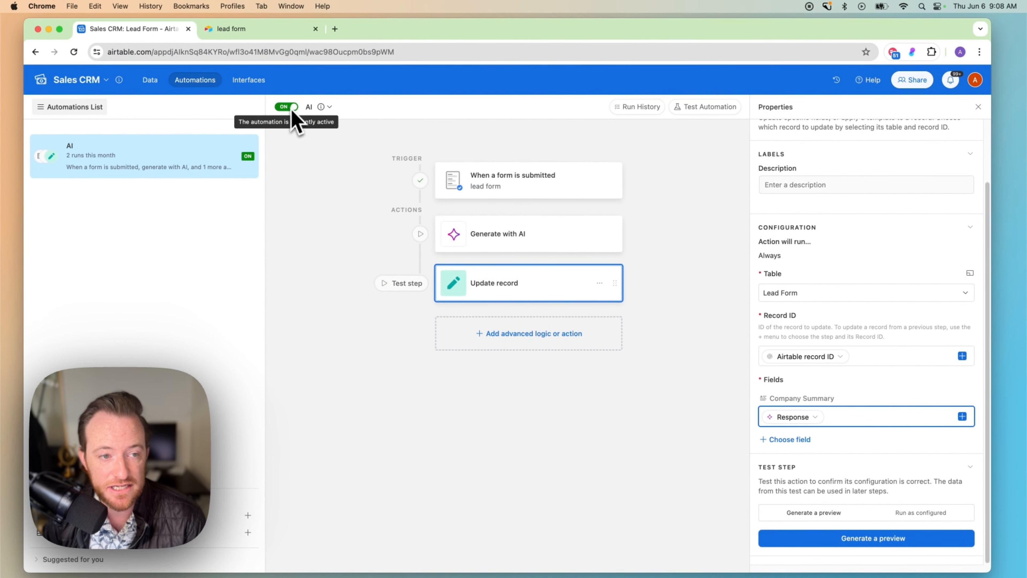
pyautogui.click(269, 100)
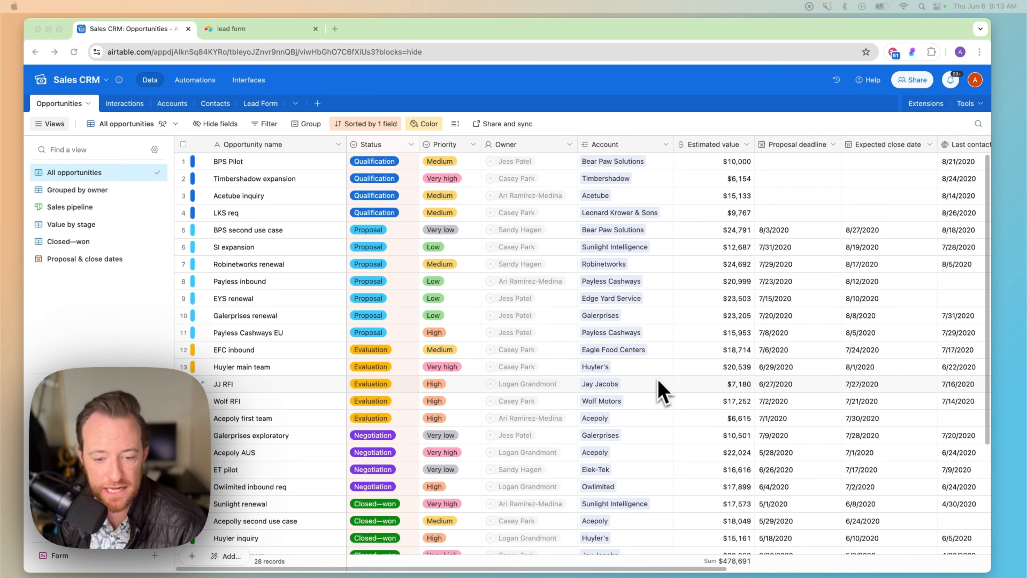
# Insert a Formula field named Days to the right of Estimated value.
pyautogui.click(746, 144)
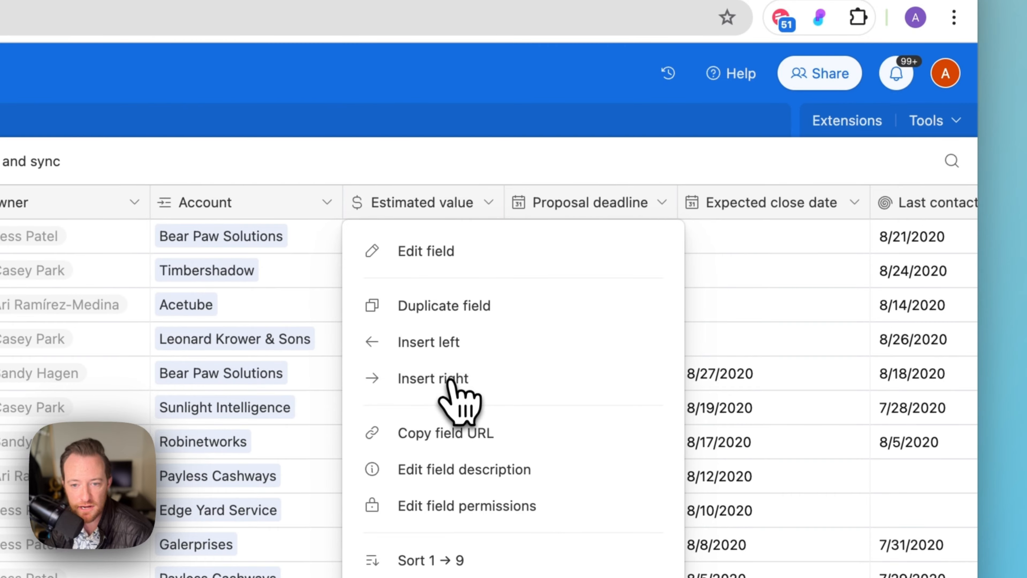
pyautogui.click(728, 234)
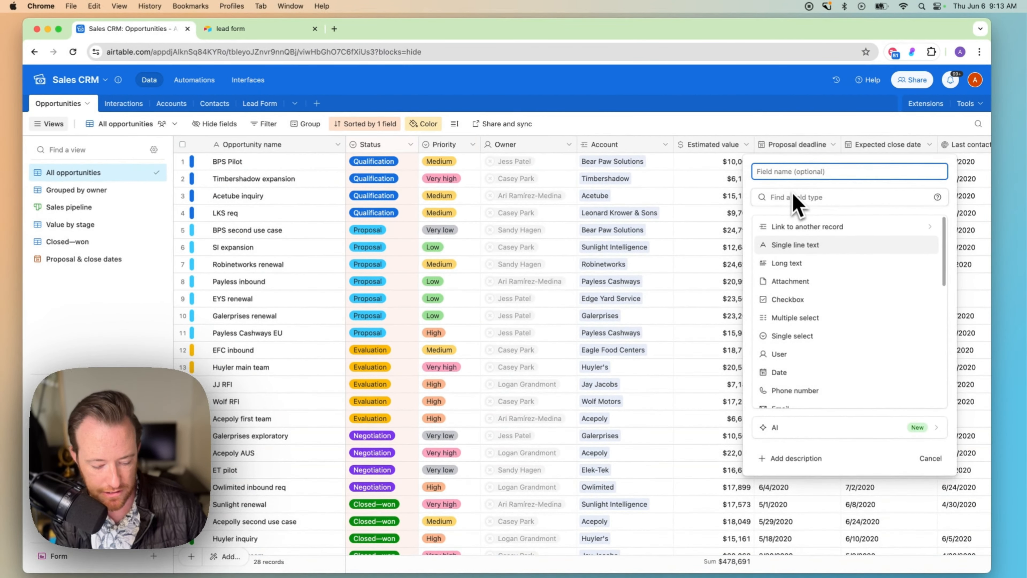
pyautogui.write('D')
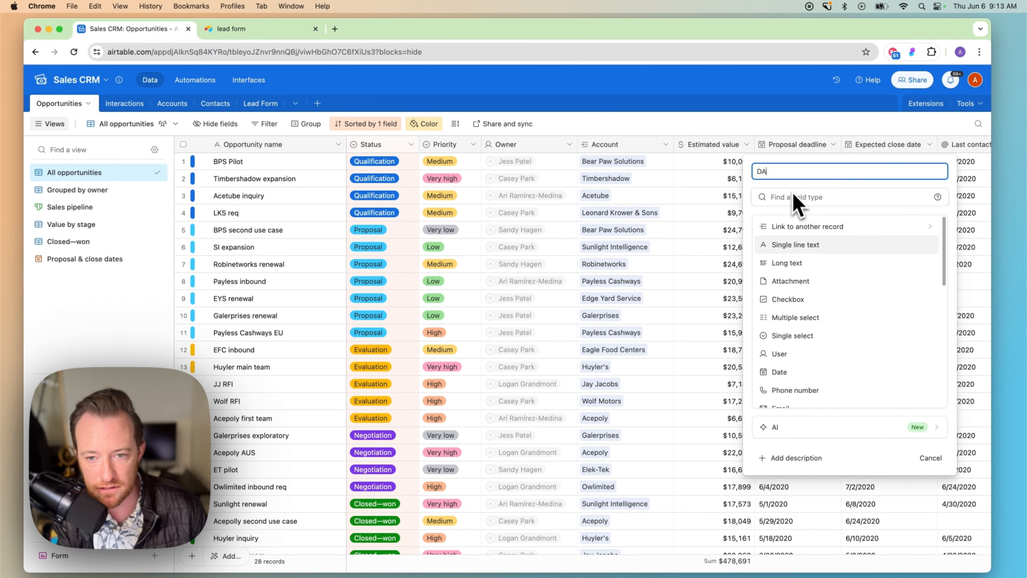
pyautogui.write('ays')
pyautogui.click(794, 196)
pyautogui.write('form')
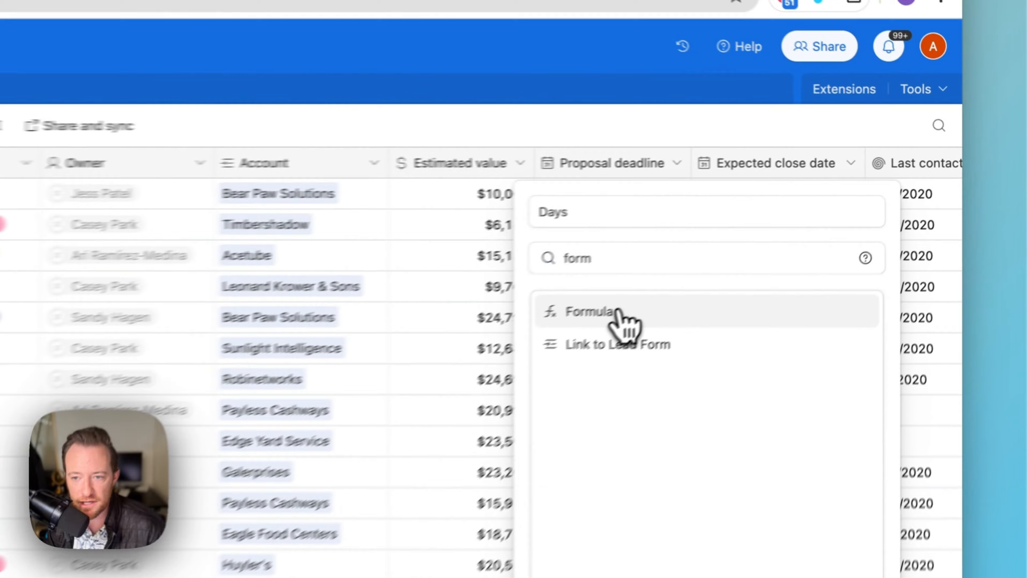
pyautogui.click(803, 228)
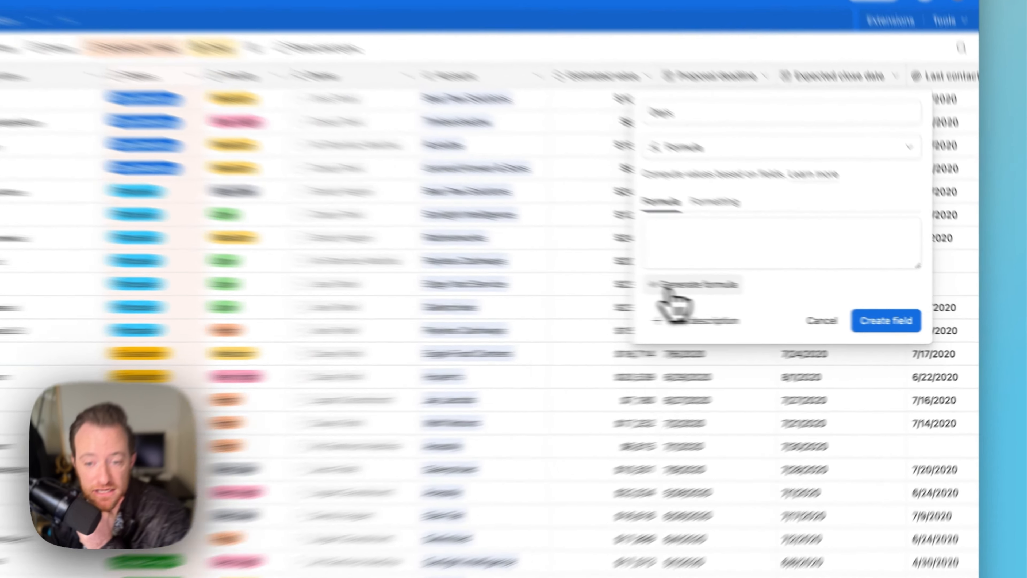
# Have AI write the formula for days between Proposal deadline and Expected close date, creating the Days field.
pyautogui.click(774, 300)
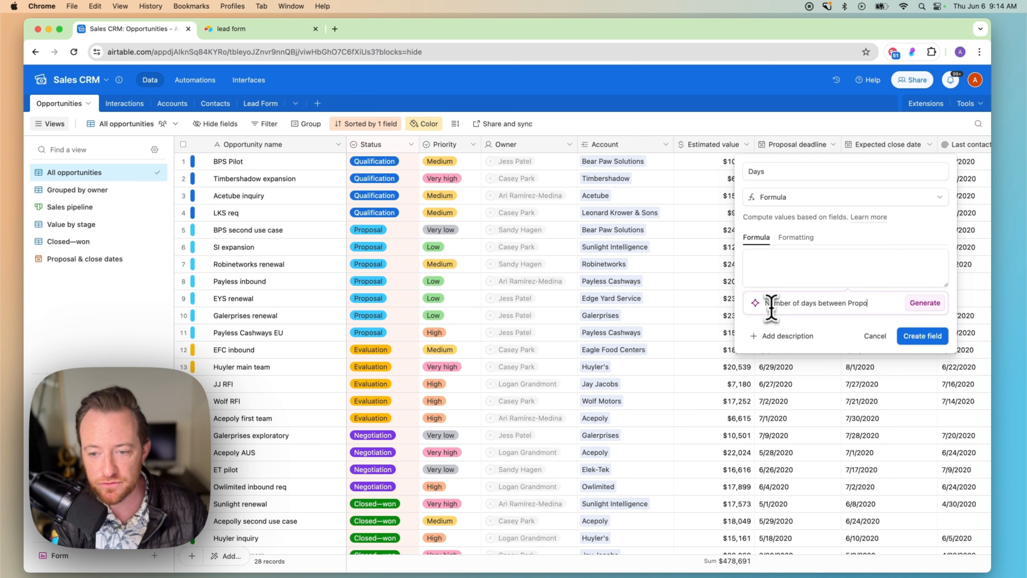
pyautogui.write('d')
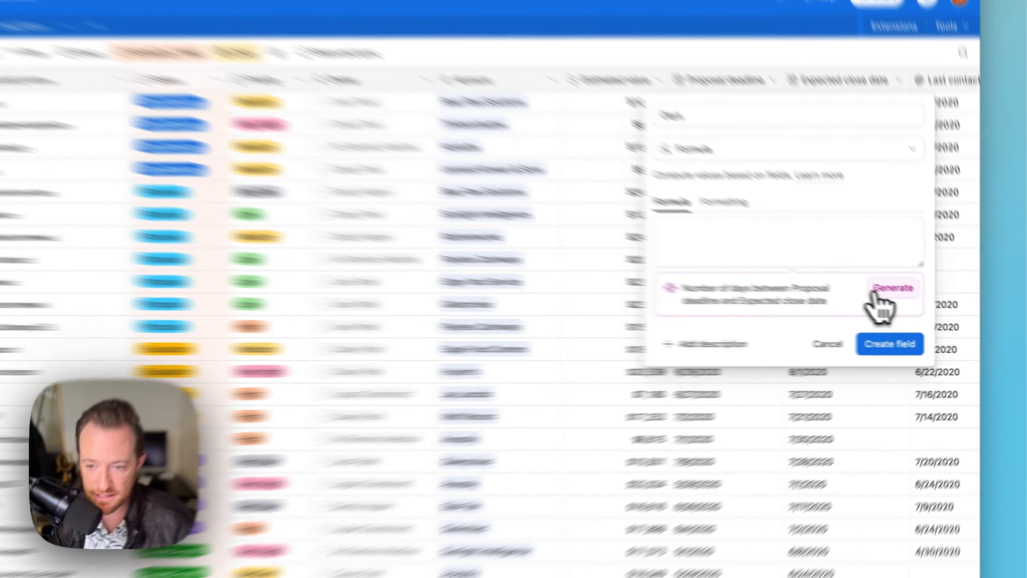
pyautogui.click(874, 294)
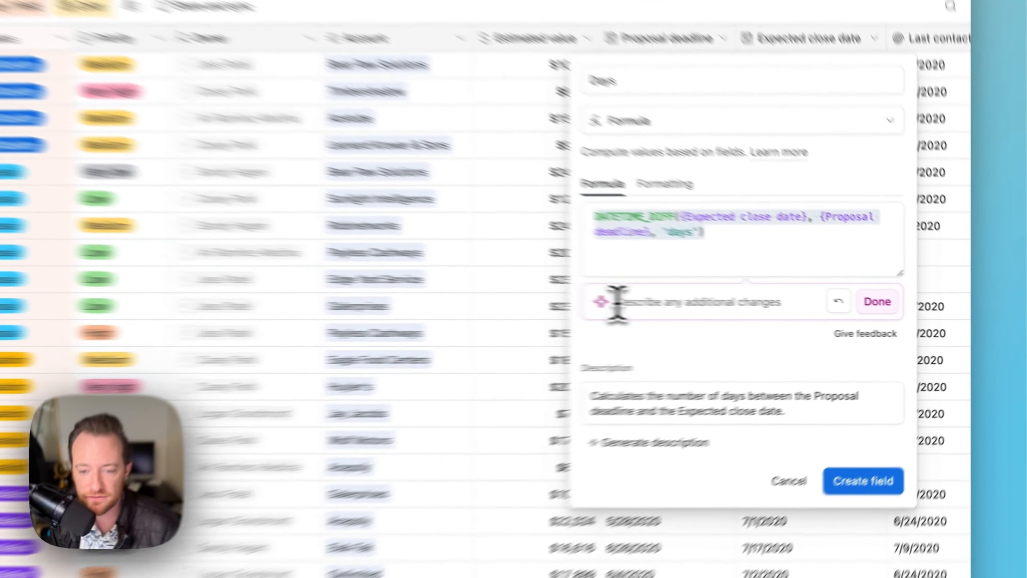
pyautogui.click(769, 316)
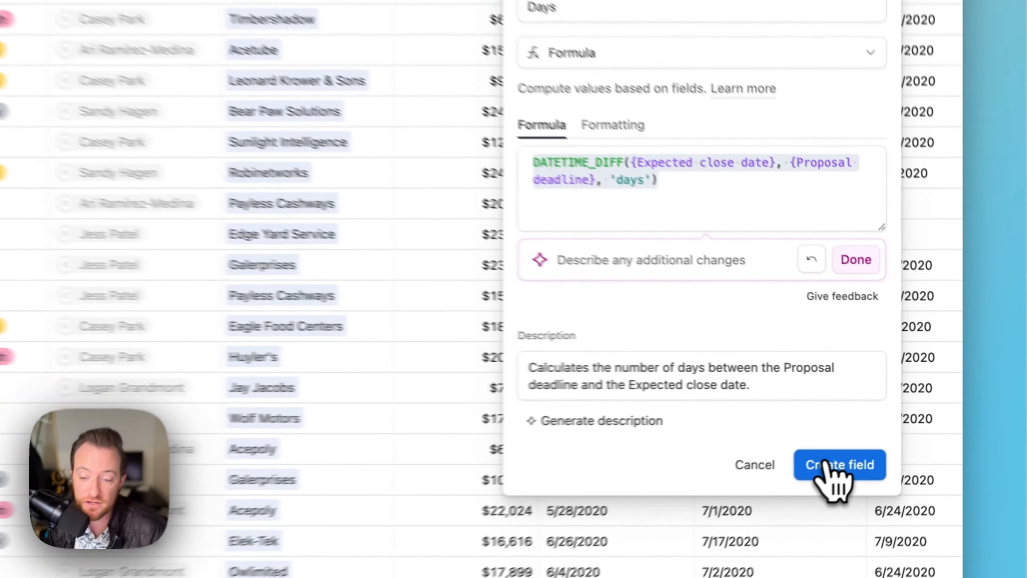
pyautogui.click(920, 427)
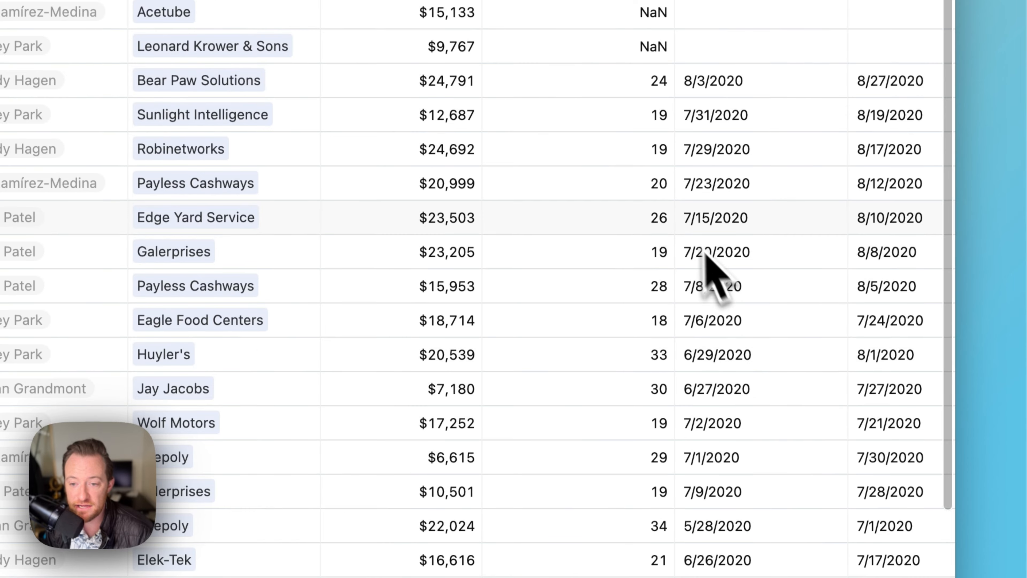
# Check the Days counts for Bear Paw Solutions, Robinetworks and nearby rows, then select the Expected close date column.
pyautogui.click(614, 94)
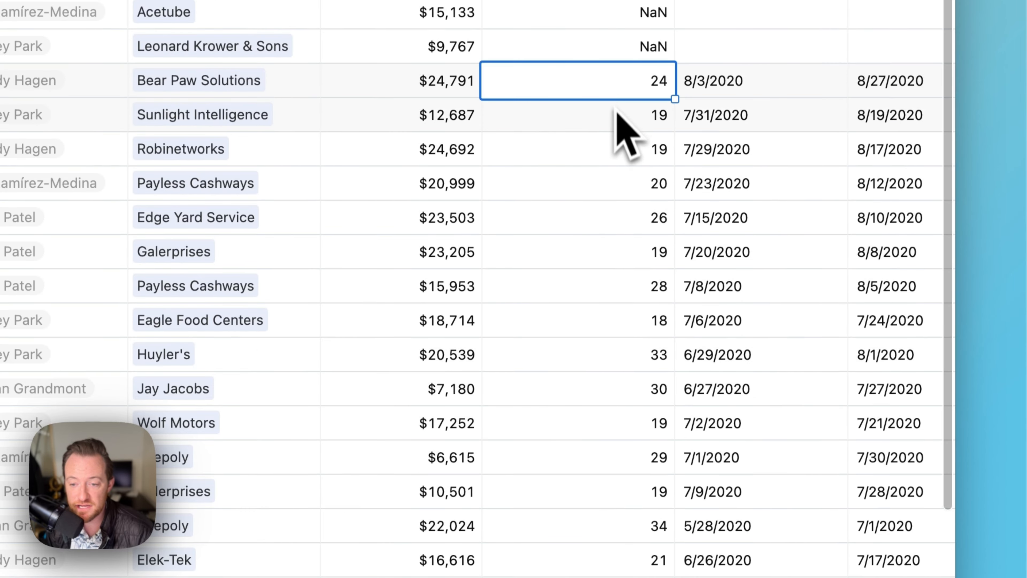
pyautogui.click(615, 113)
pyautogui.click(616, 153)
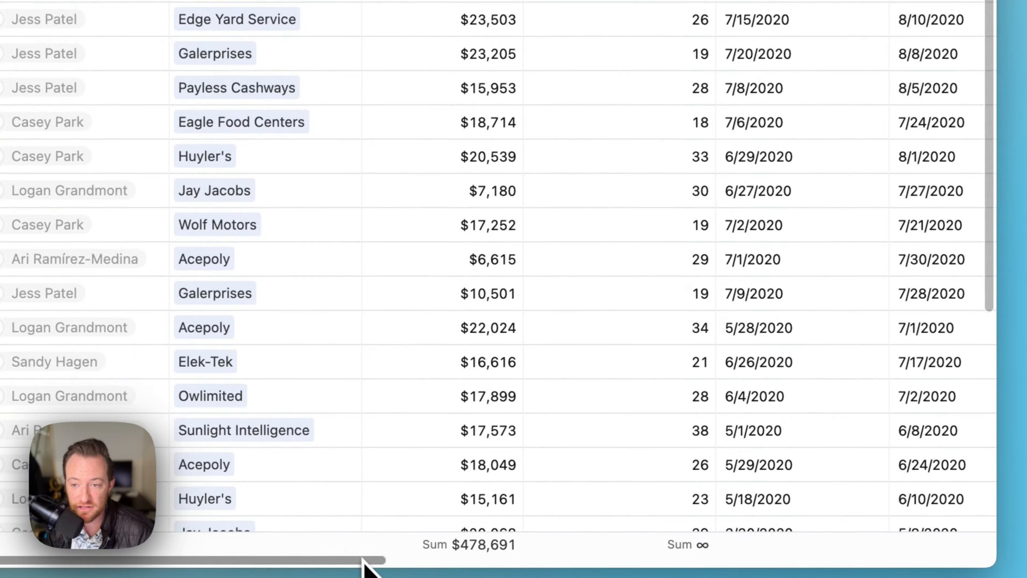
pyautogui.moveTo(358, 563); pyautogui.dragTo(635, 453)
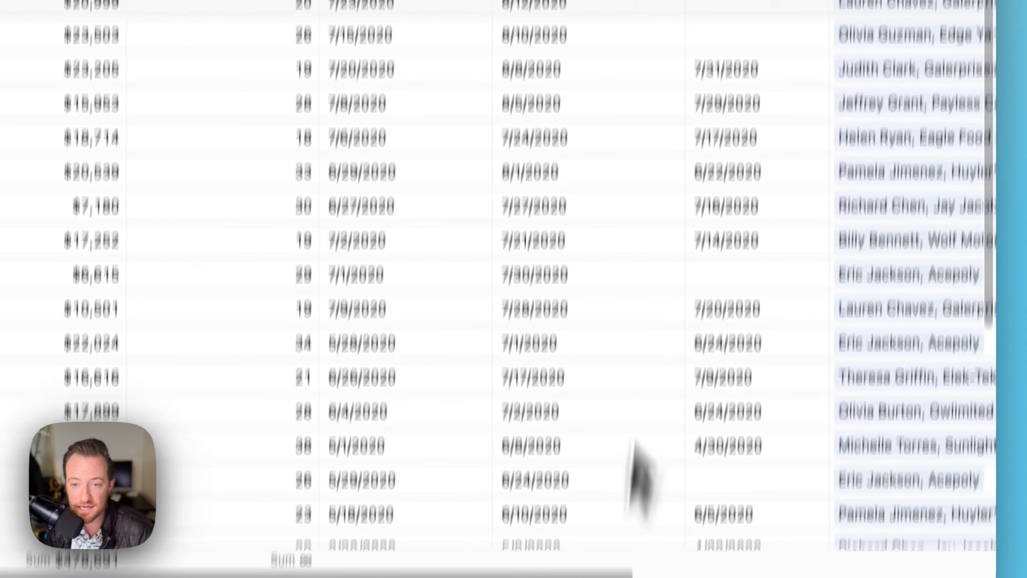
pyautogui.click(587, 92)
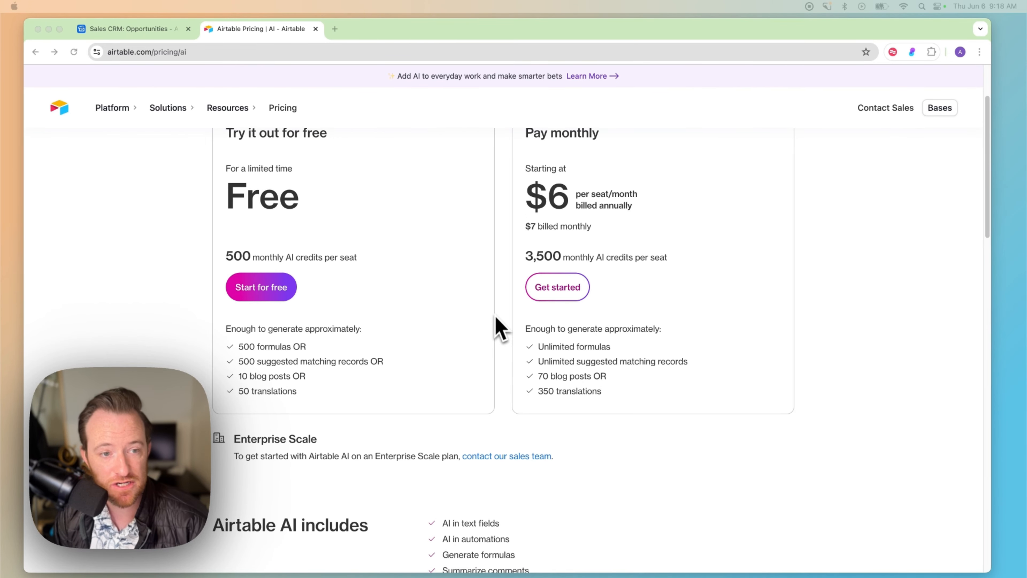
# Scroll the AI pricing page to the free tier (500 credits per seat) and the $6-per-seat plan (3,500 credits).
pyautogui.scroll(2, 495, 330)
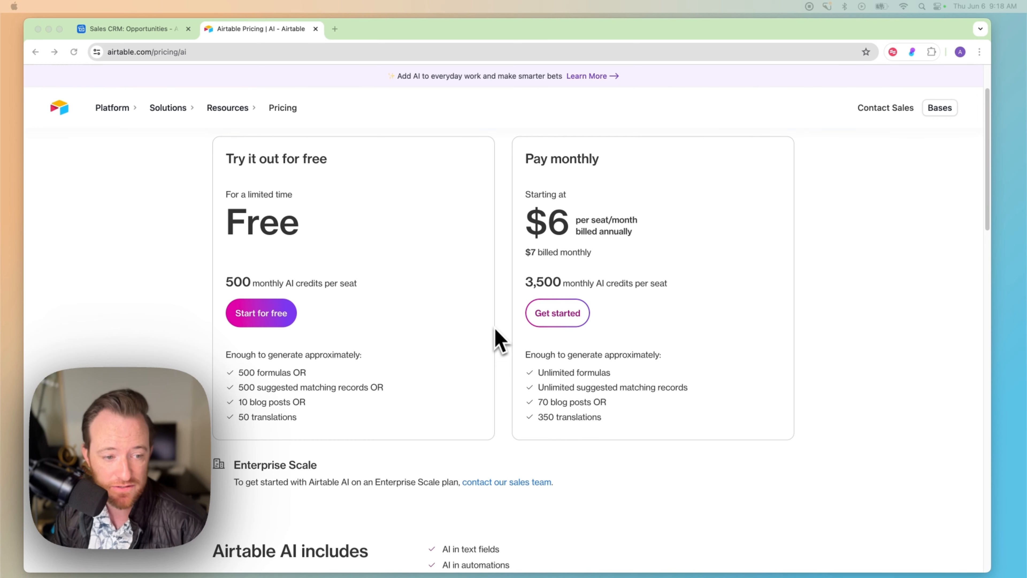
pyautogui.scroll(2, 494, 328)
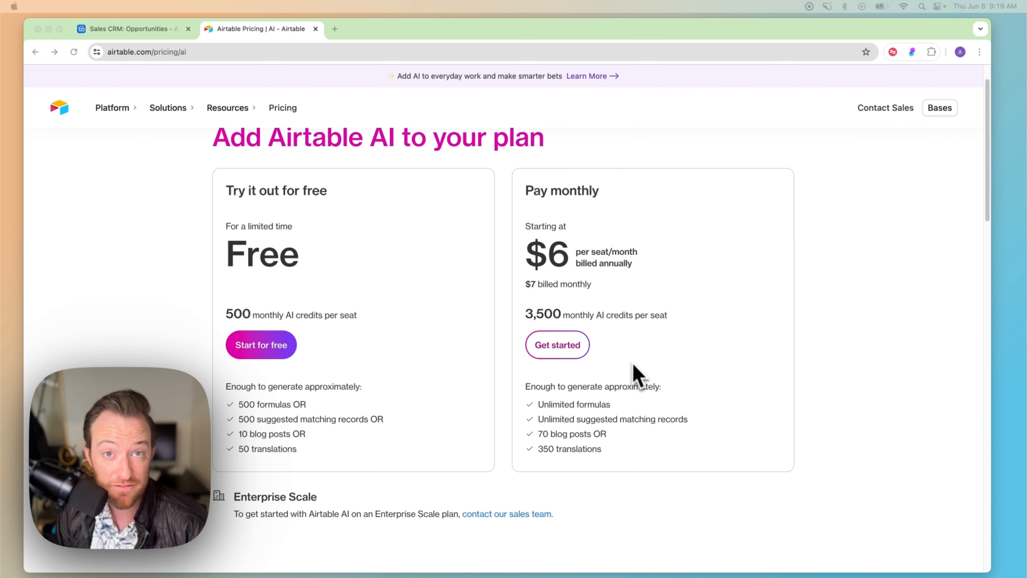
pyautogui.scroll(-1, 644, 378)
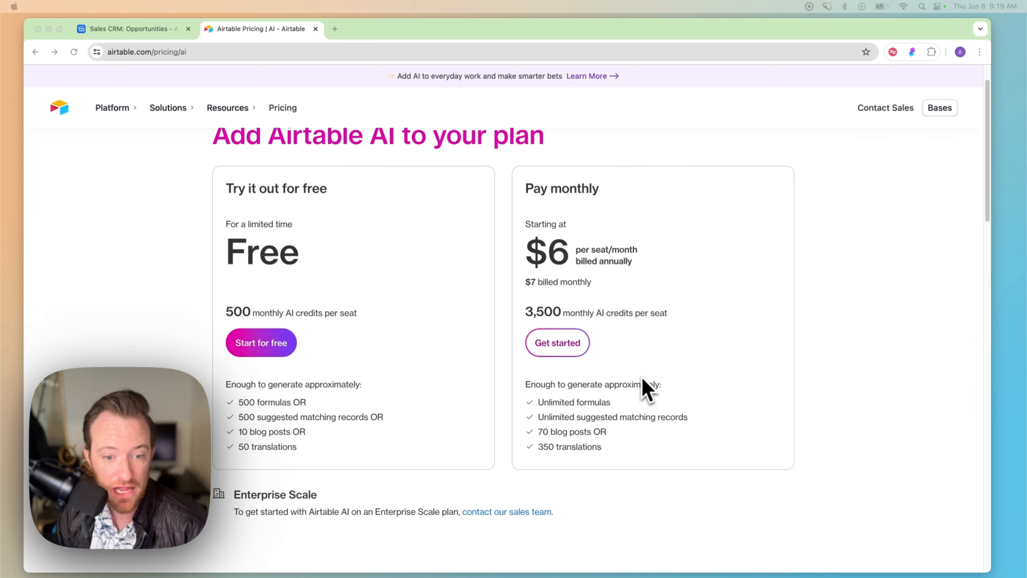